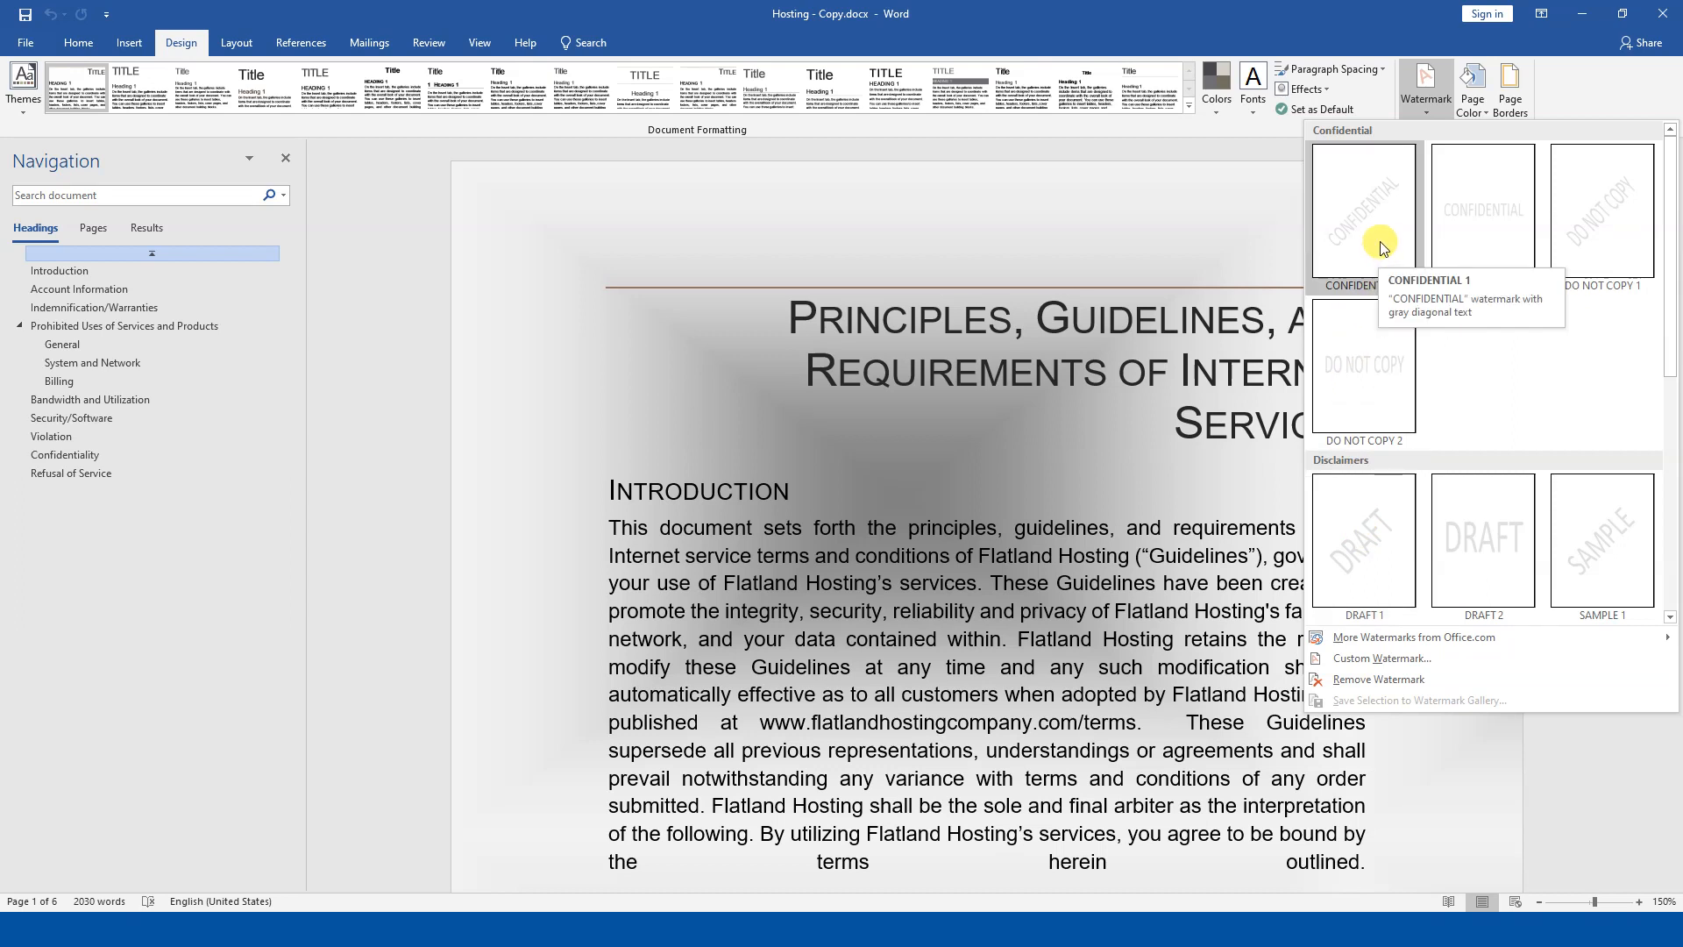
Apply the built-in CONFIDENTIAL 1 diagonal watermark to the document.
left_click(1380, 248)
scroll(1095, 464, "down", 5)
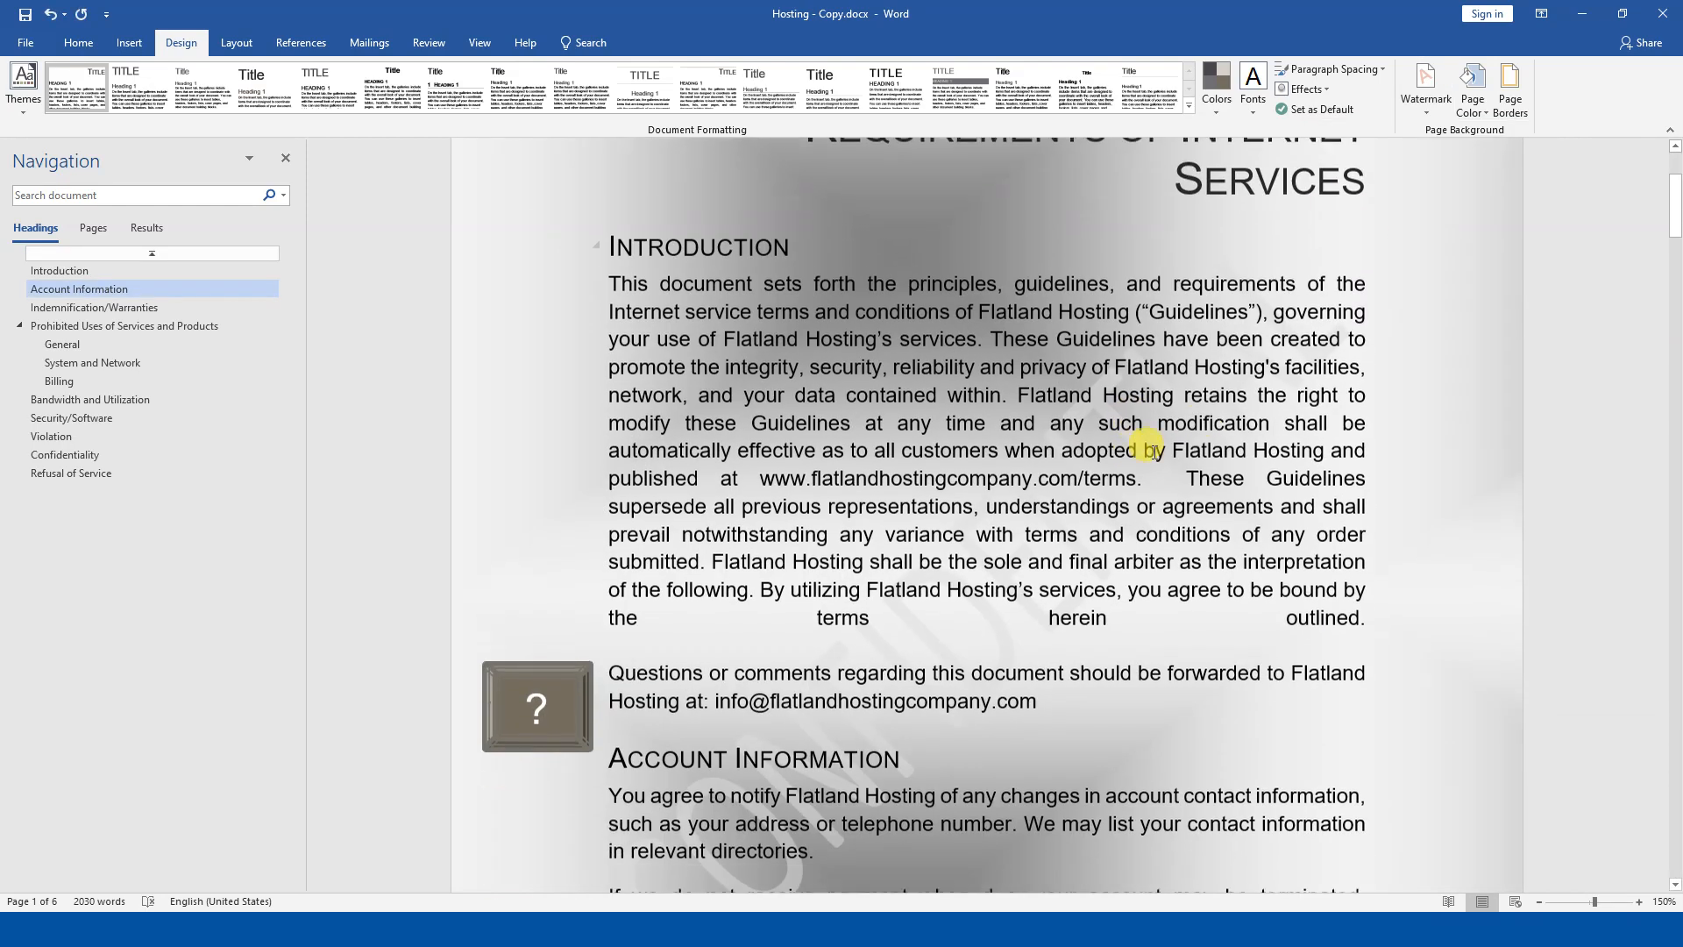
scroll(1110, 476, "down", 2)
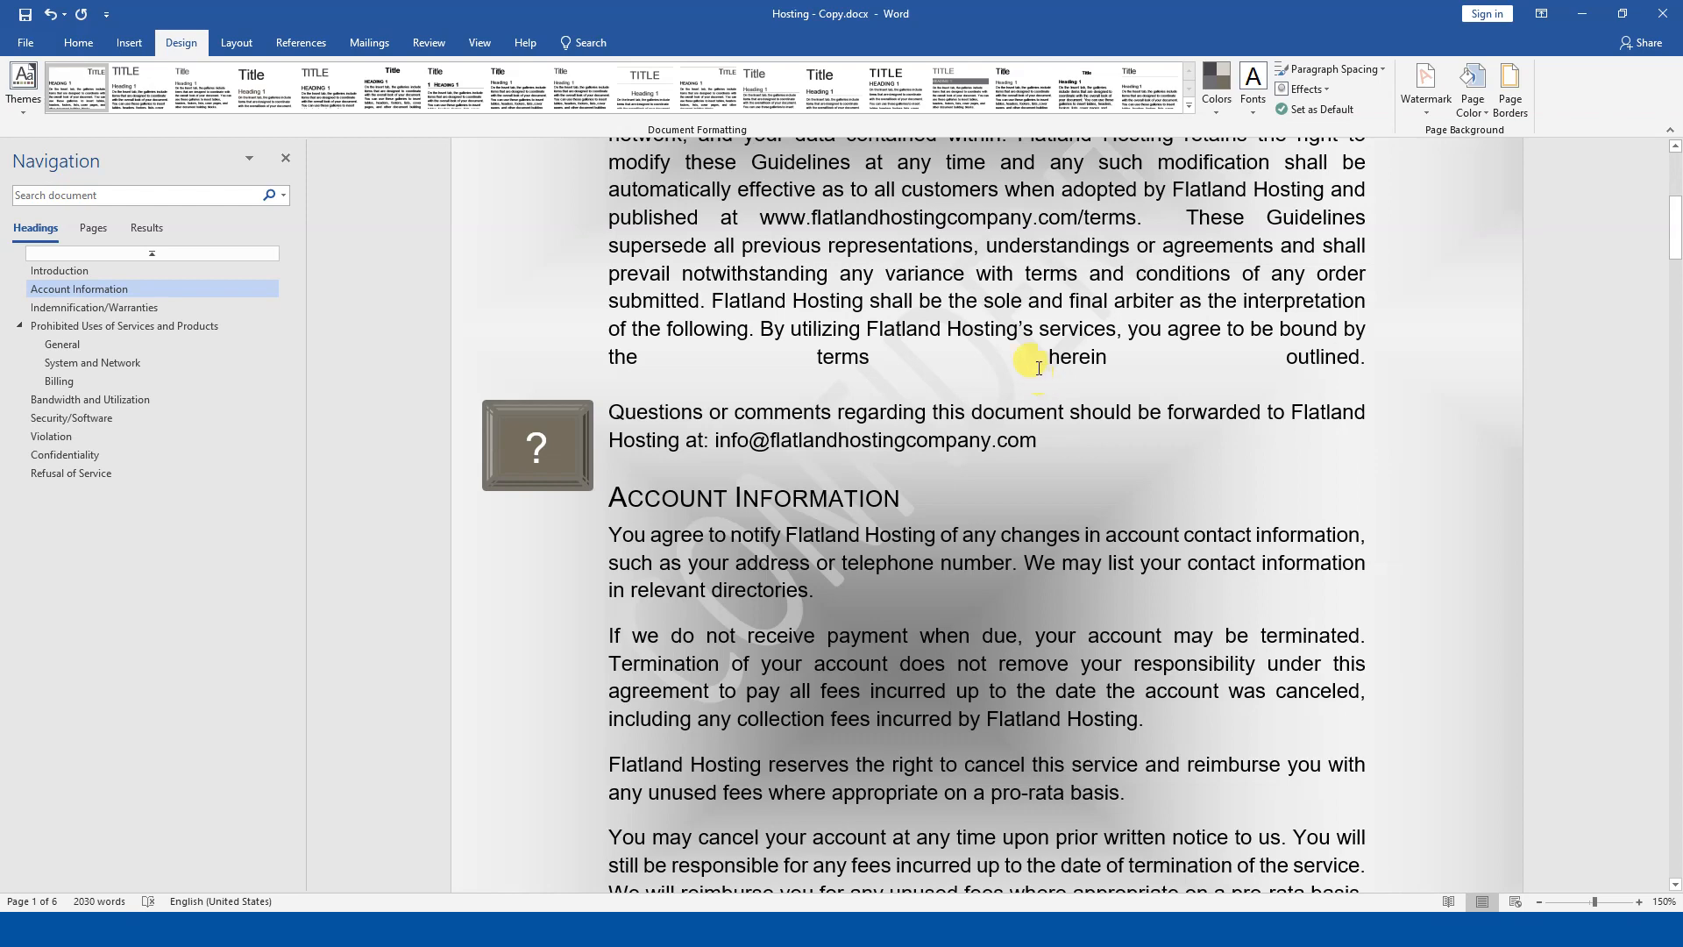
left_click(1476, 114)
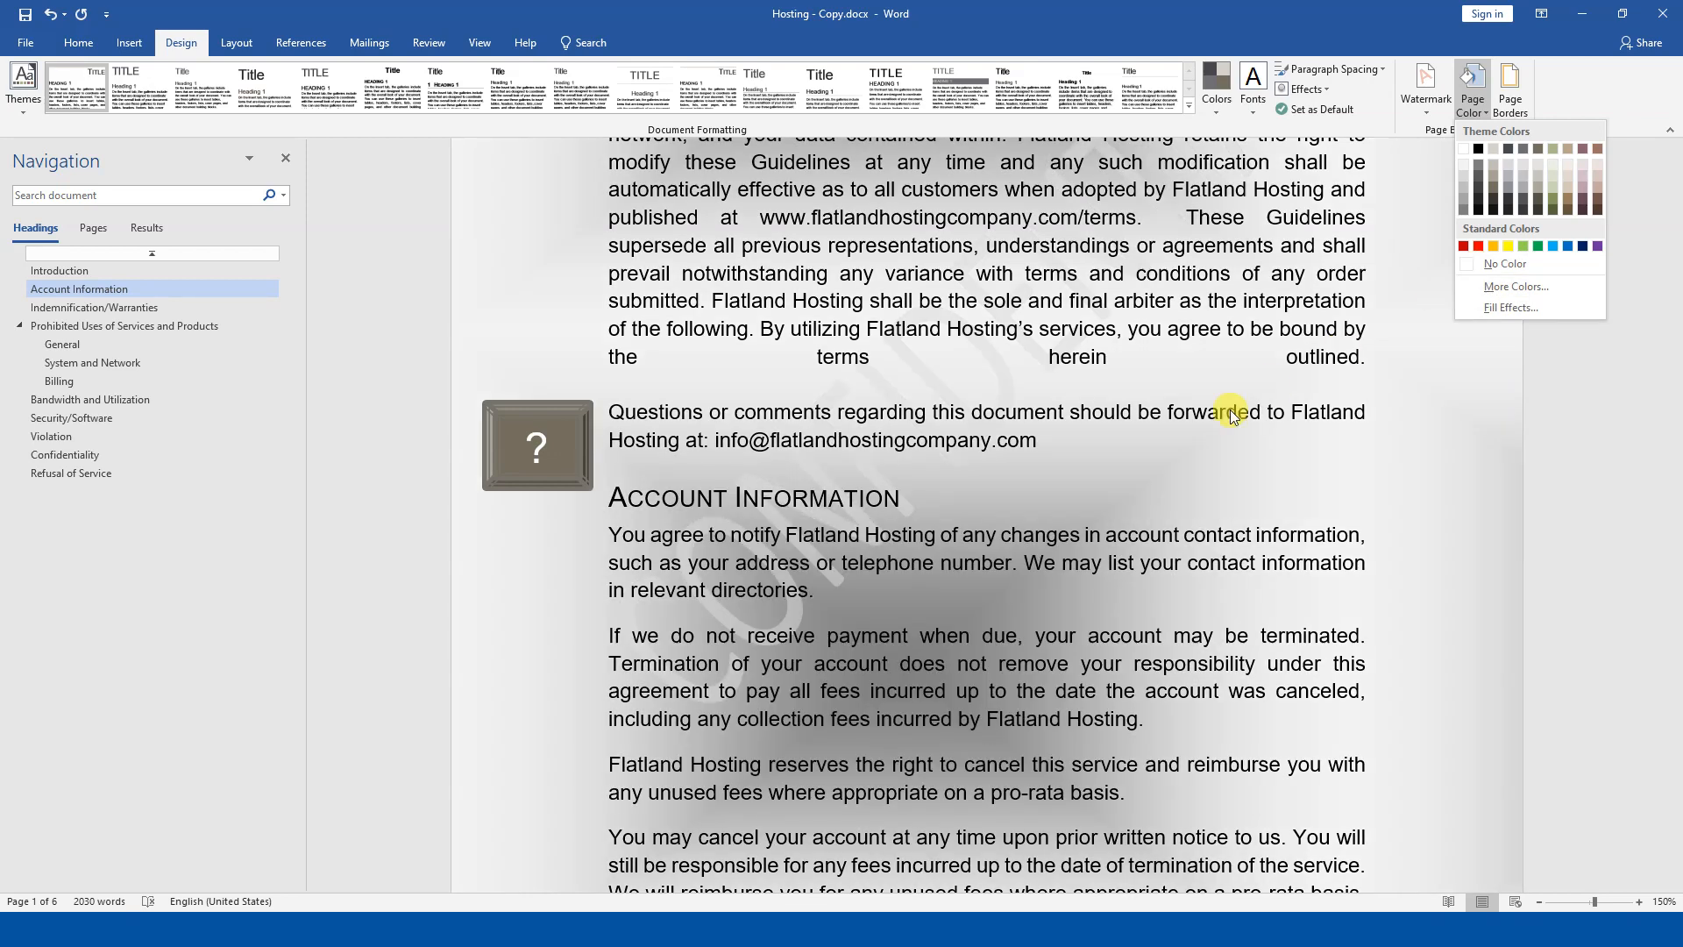
left_click(1239, 468)
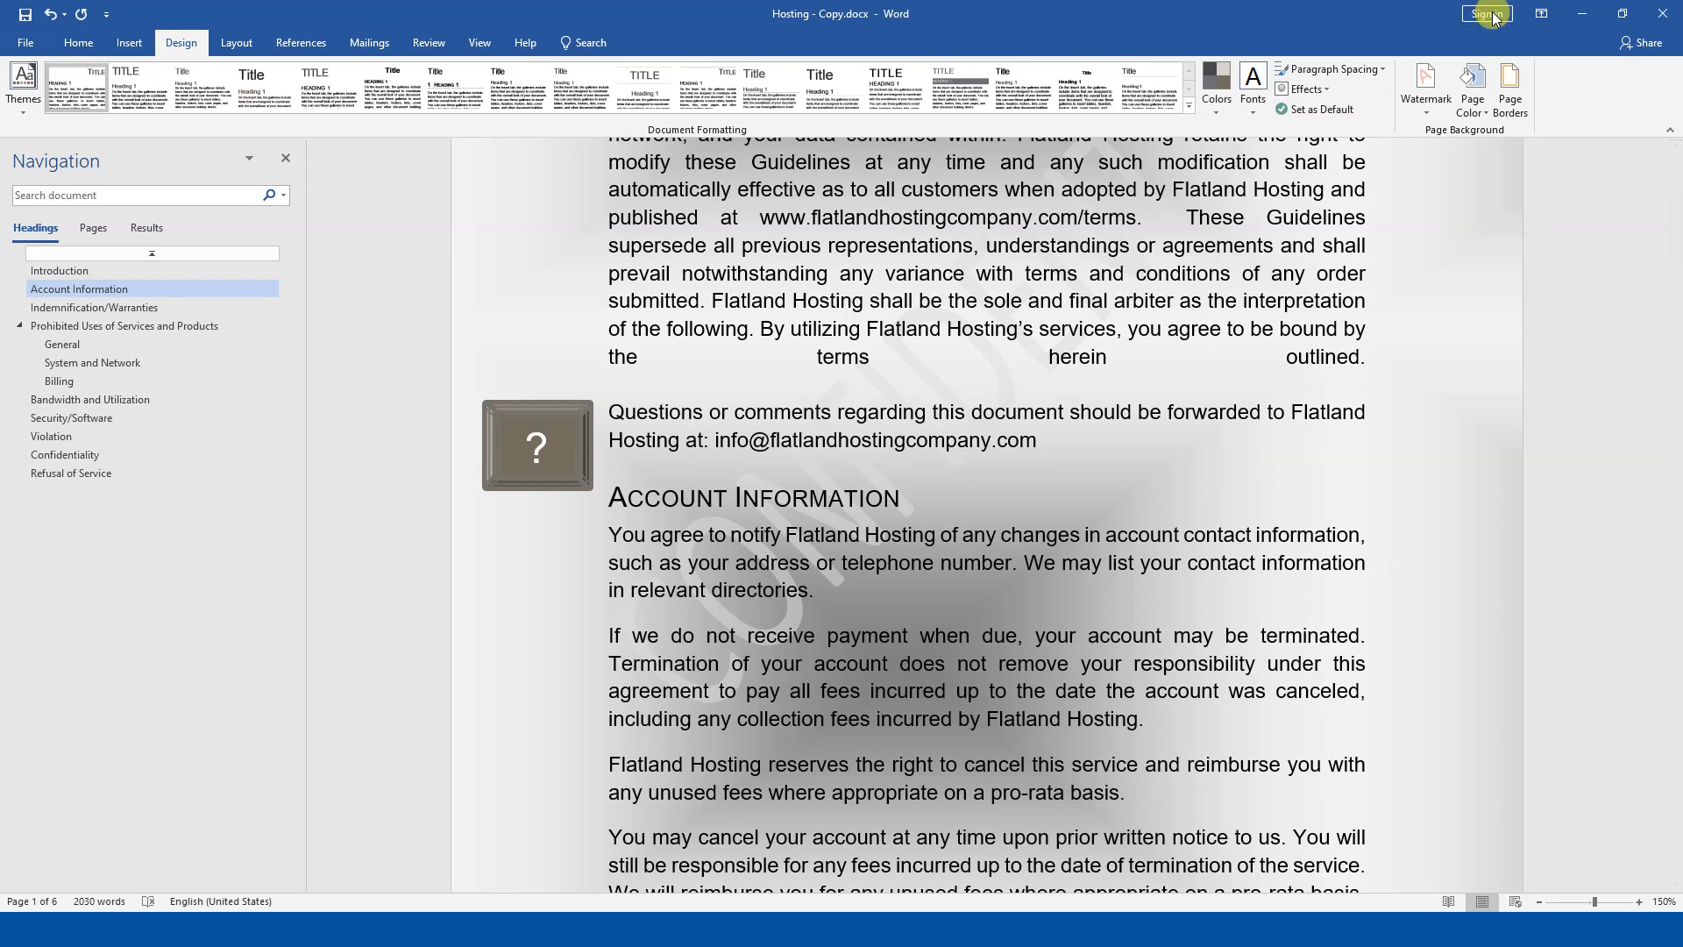
Open the custom watermark settings and change the text watermark's wording to "Draft".
left_click(1425, 88)
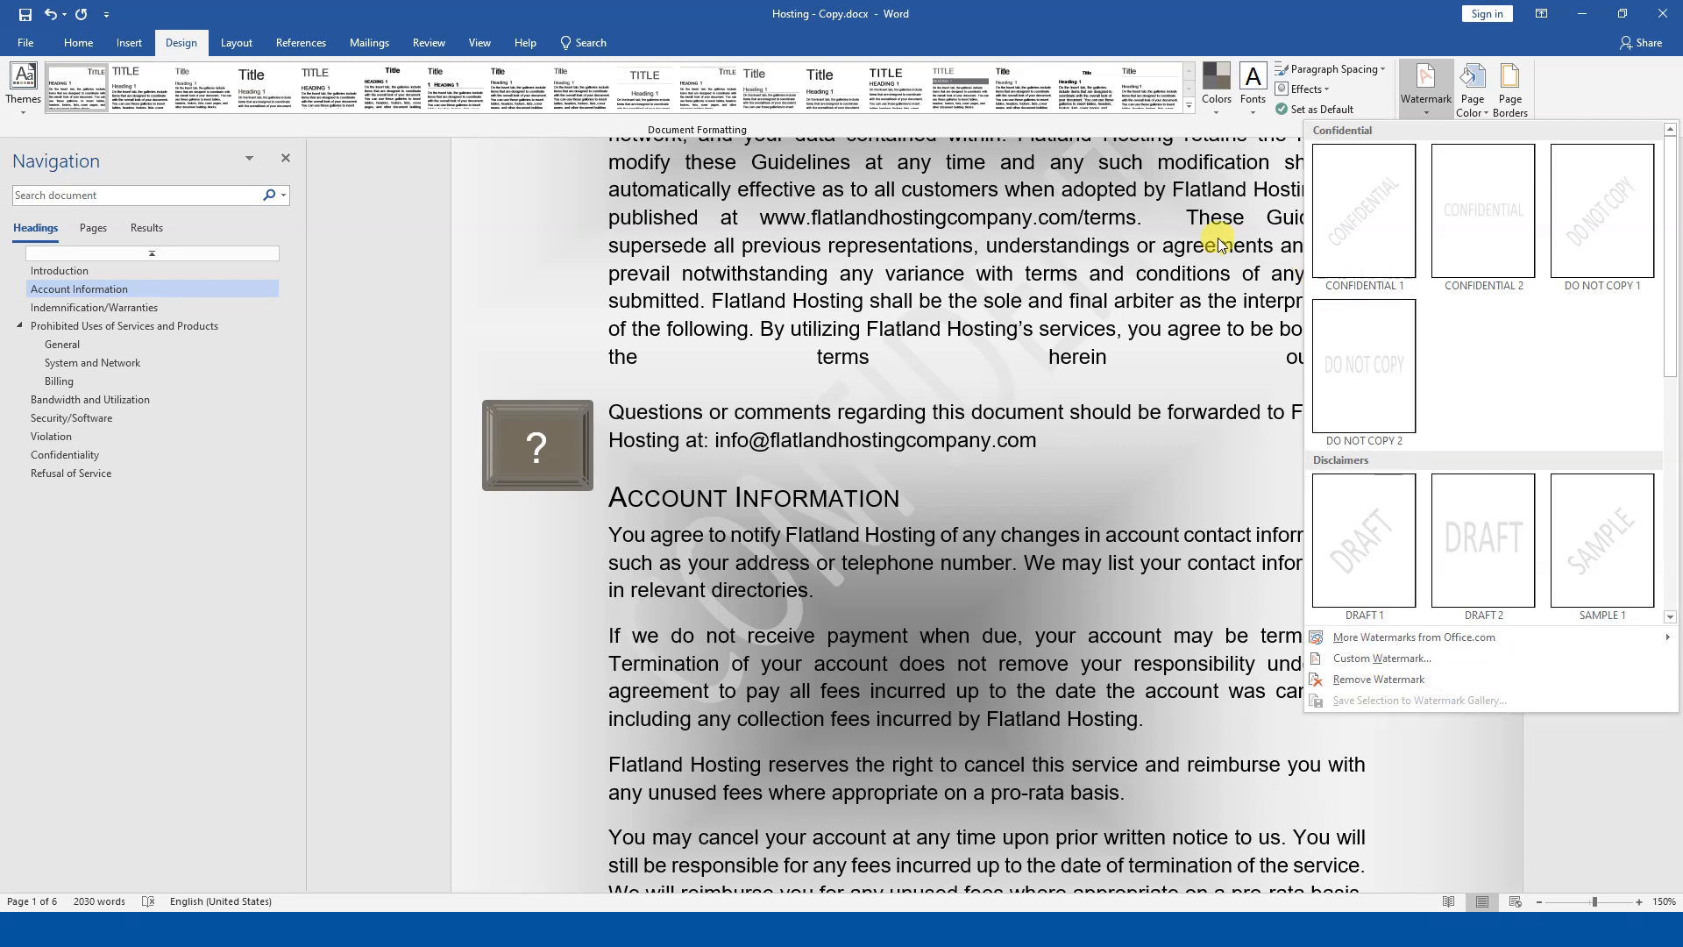
left_click(1426, 95)
left_click(1426, 98)
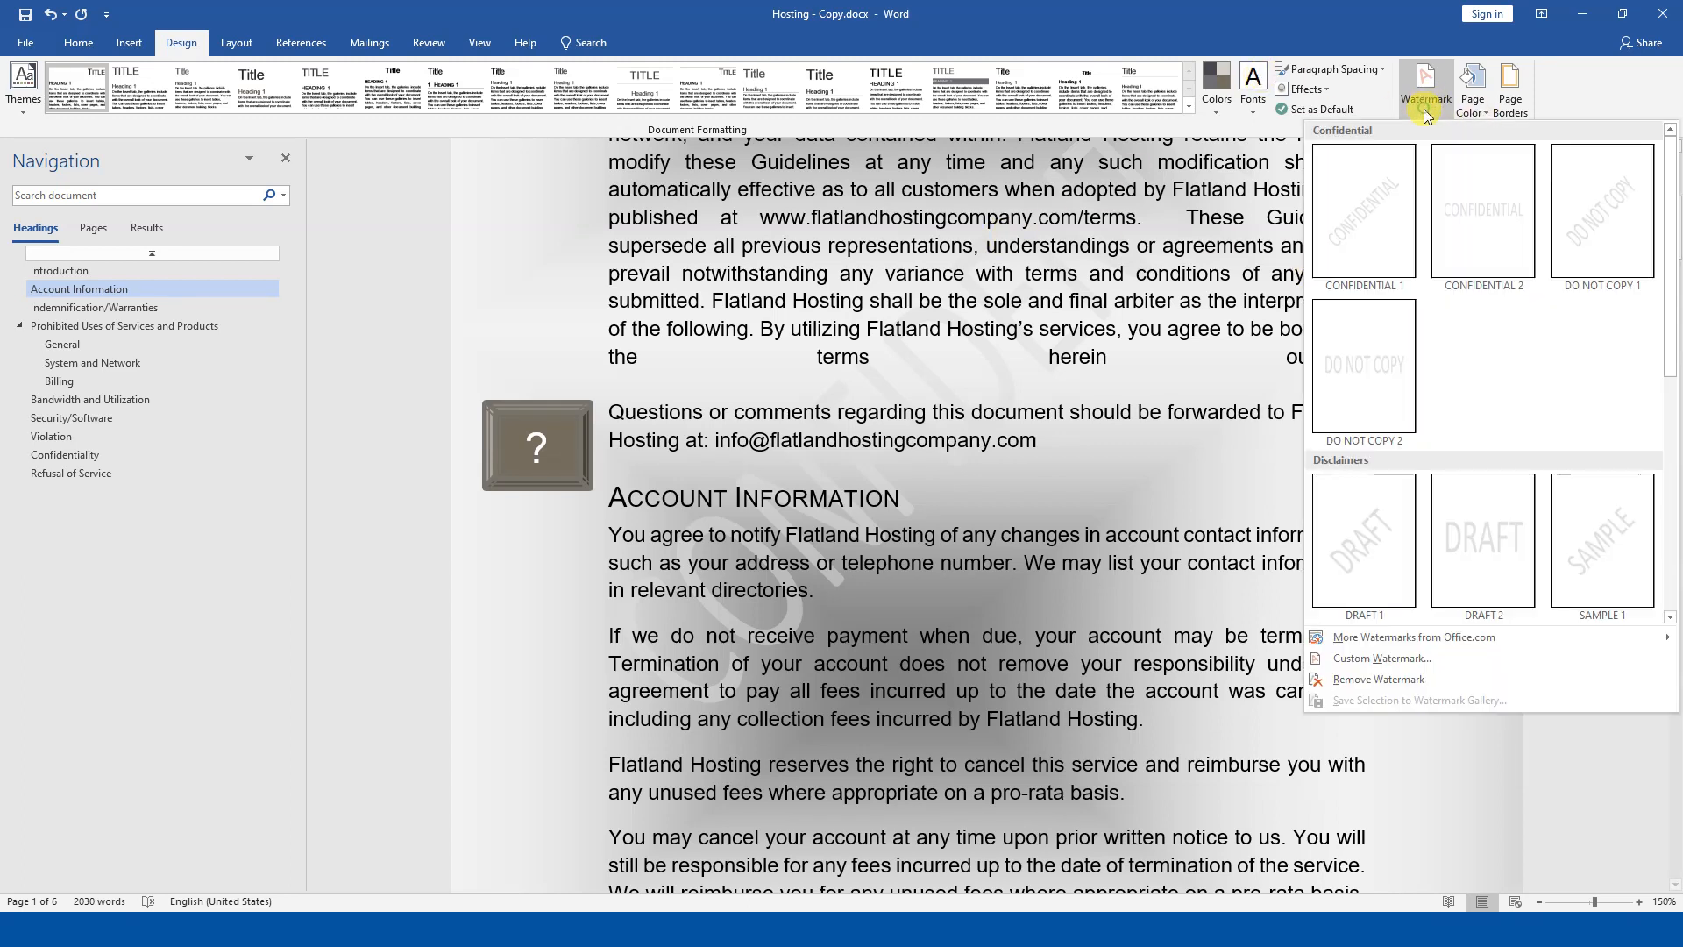
left_click(1353, 667)
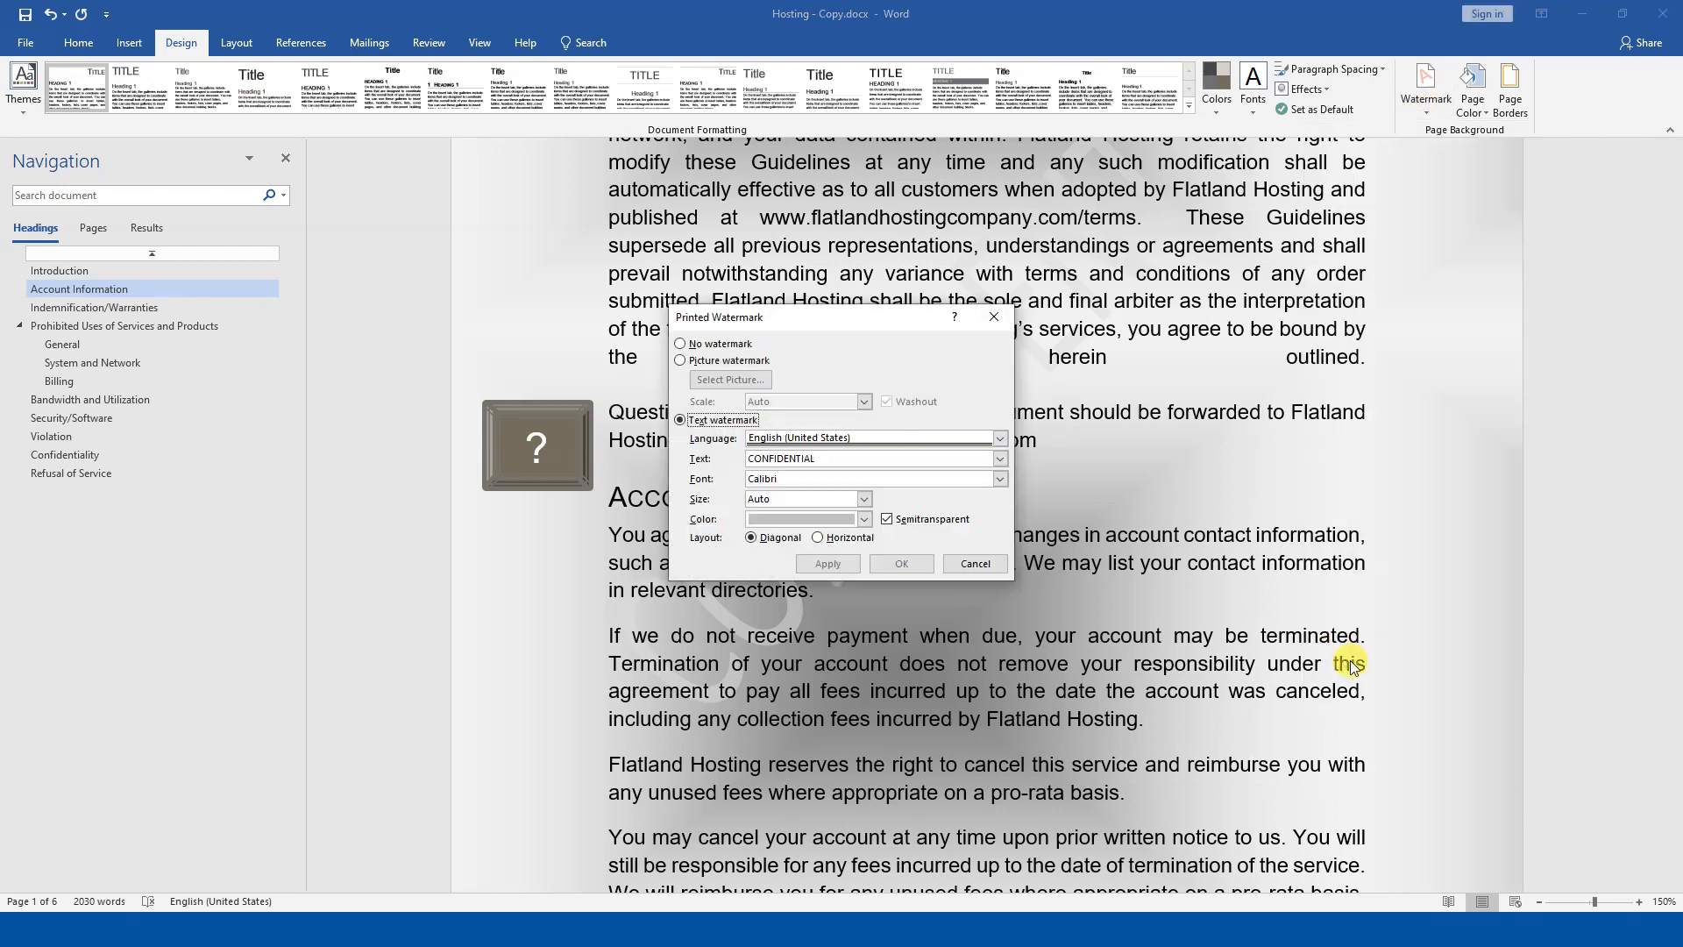
left_click(846, 455)
double_click(846, 455)
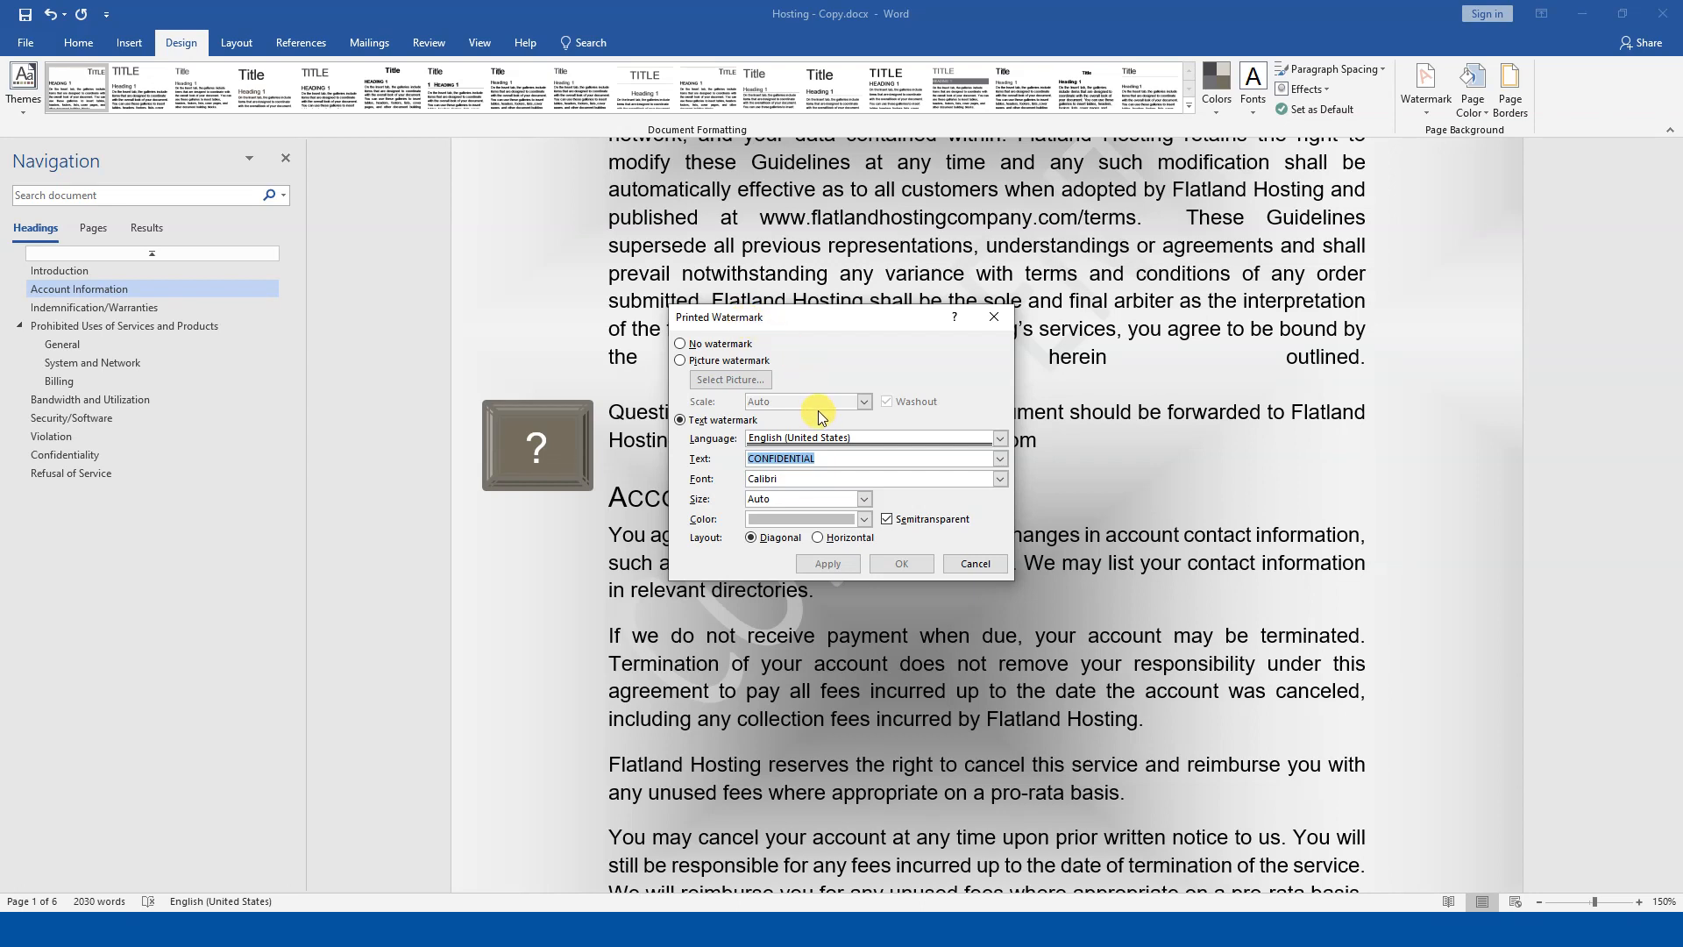
left_click(1001, 456)
left_click(1001, 456)
left_click(1001, 460)
left_click(1002, 459)
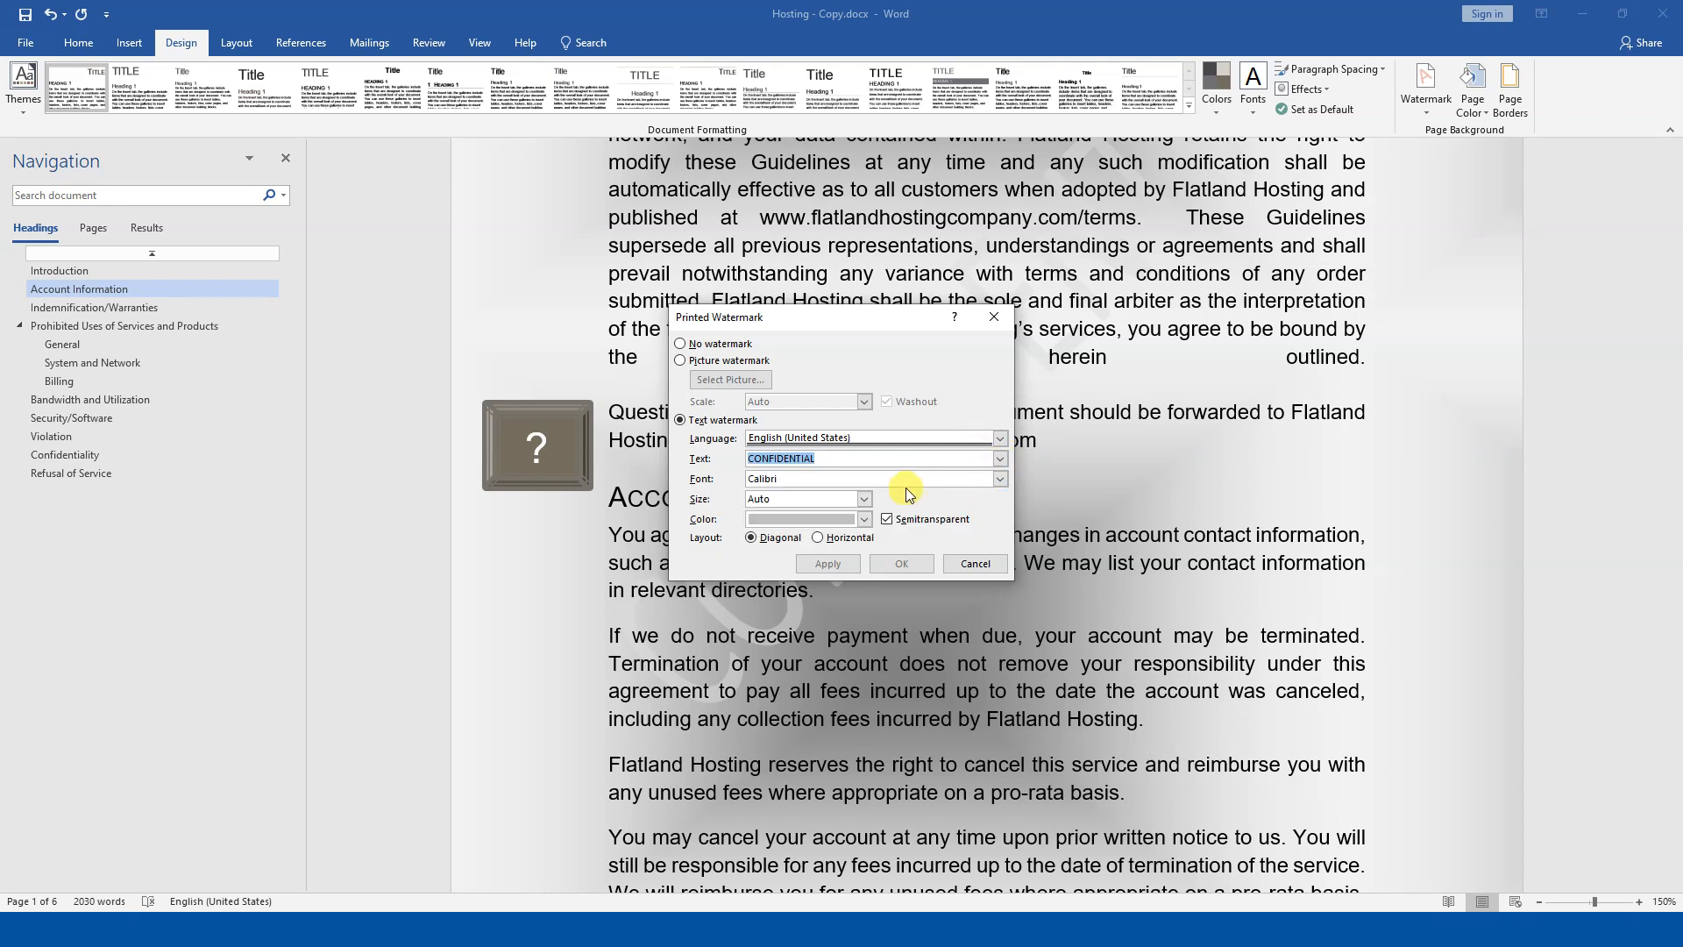
double_click(846, 456)
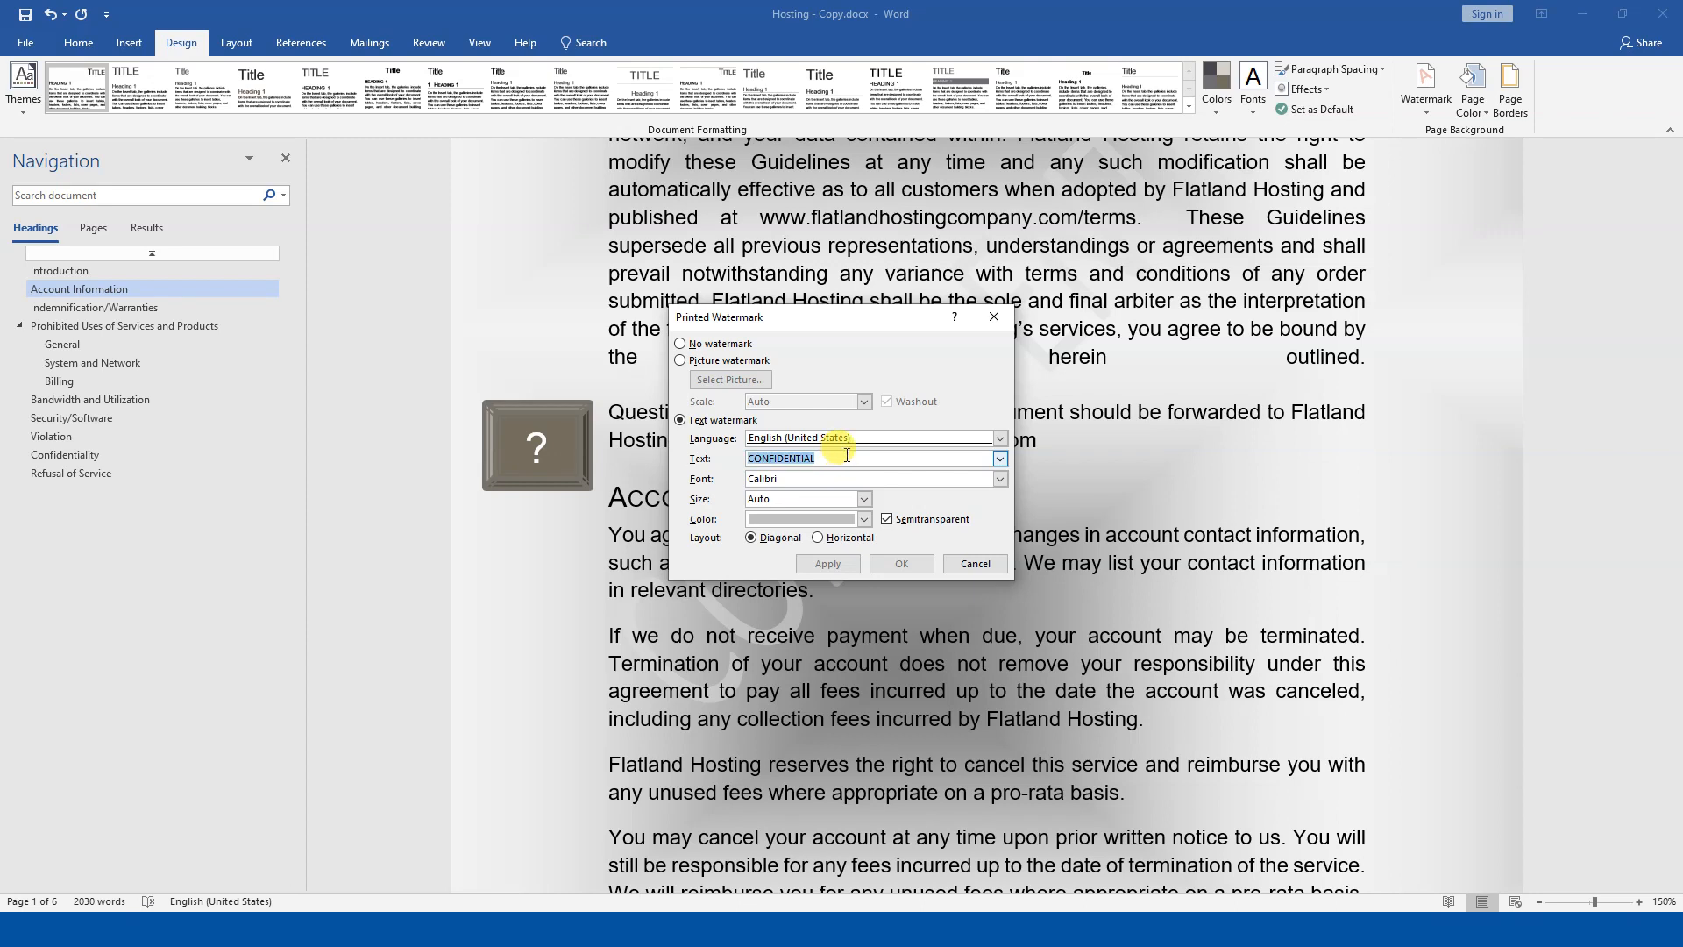
type("Dradf")
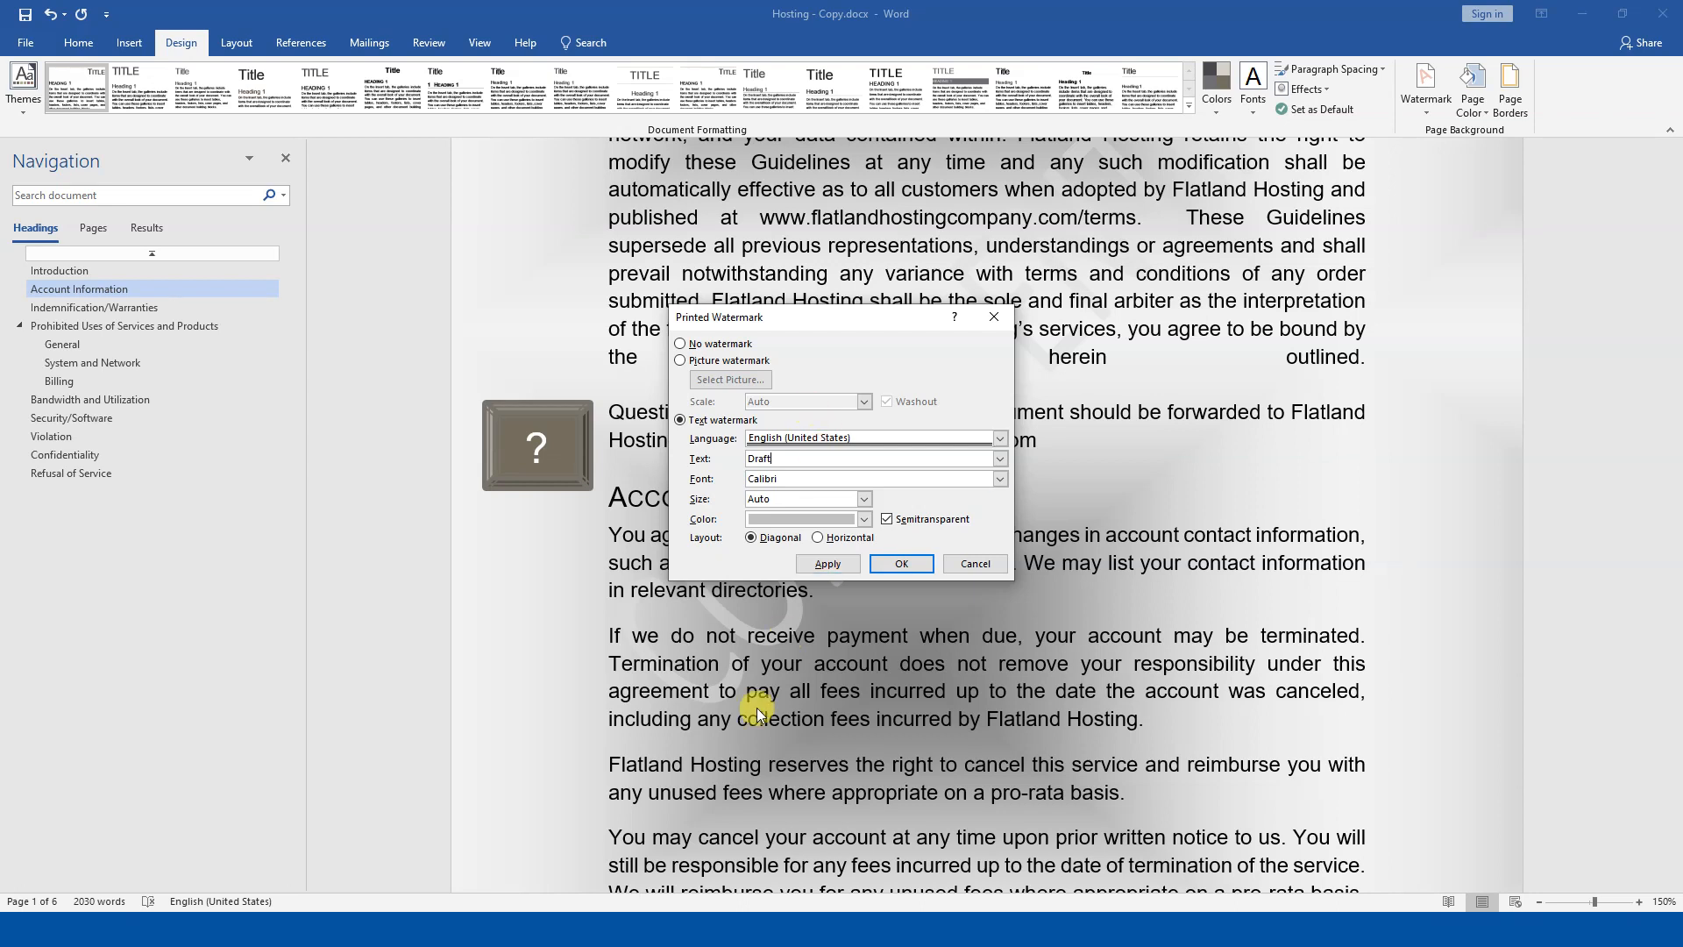
Set the watermark font to Franklin Gothic Book and its color to the standard dark red, and apply the watermark.
left_click(1001, 478)
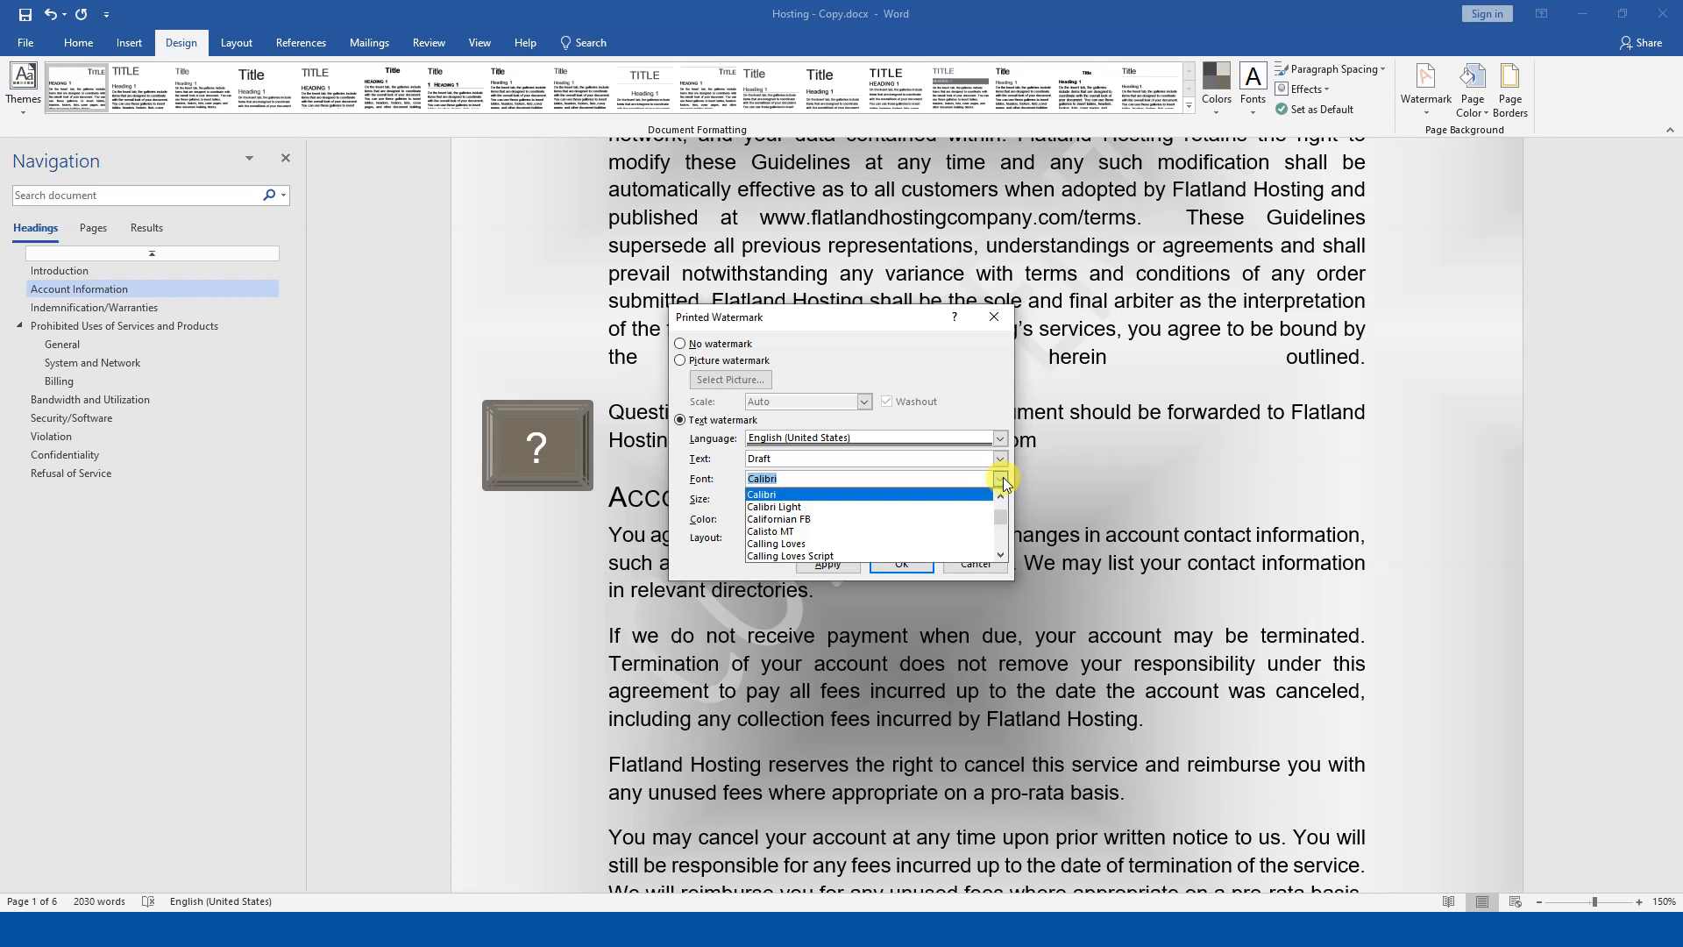
type("fra")
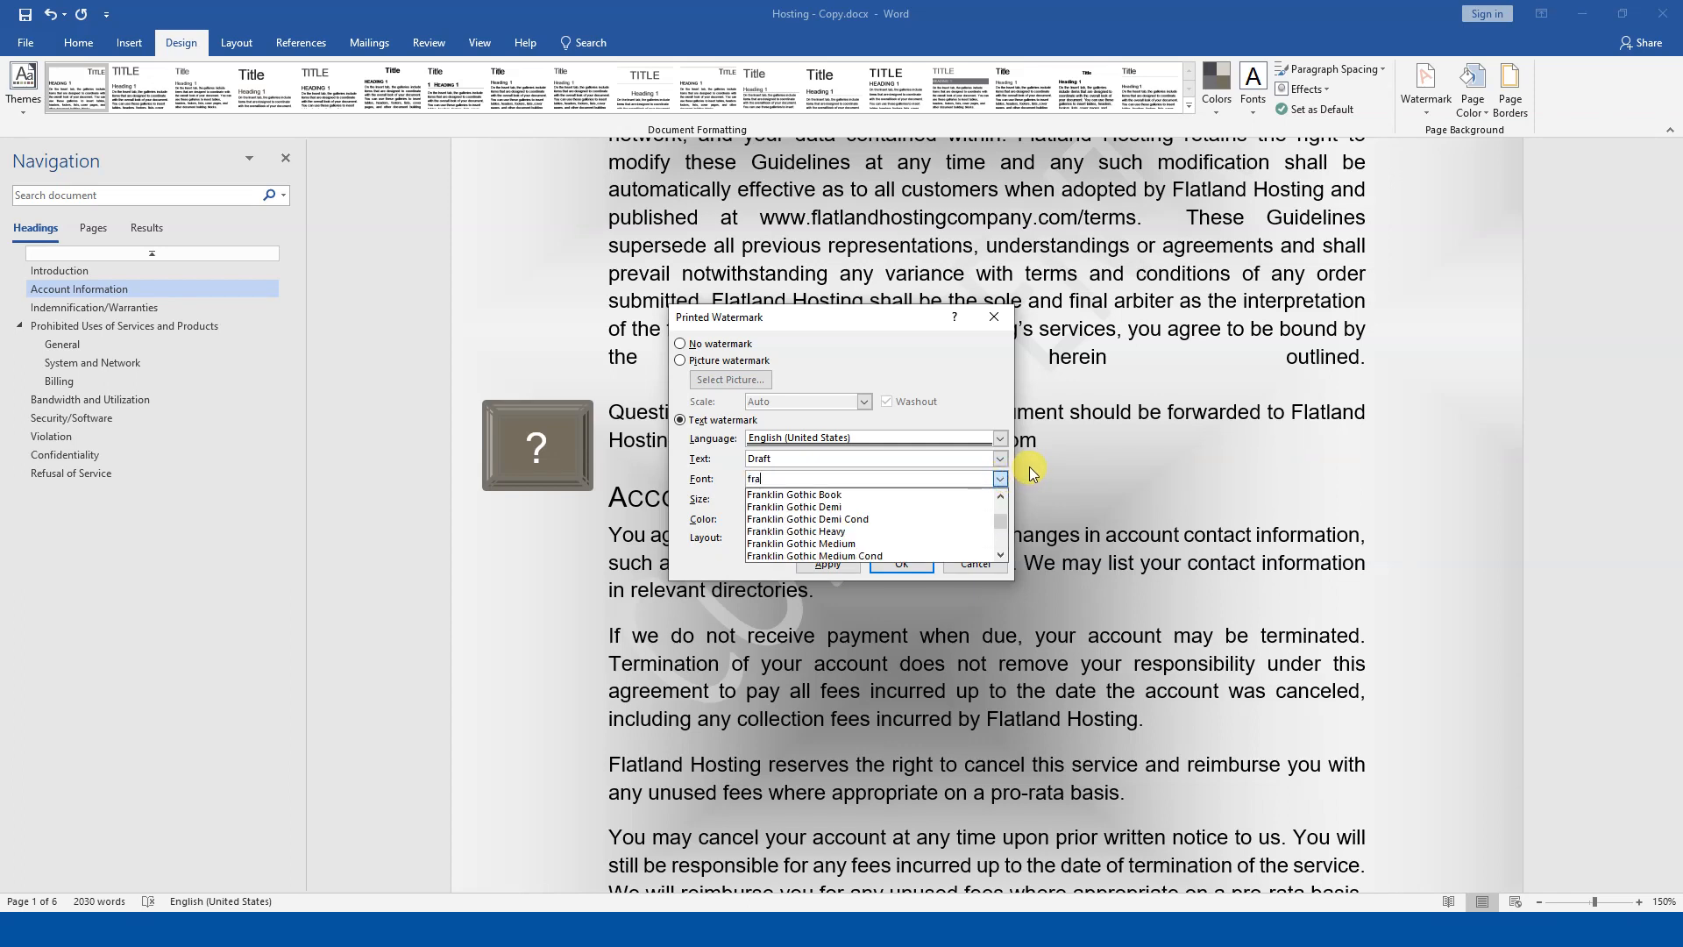
left_click(935, 495)
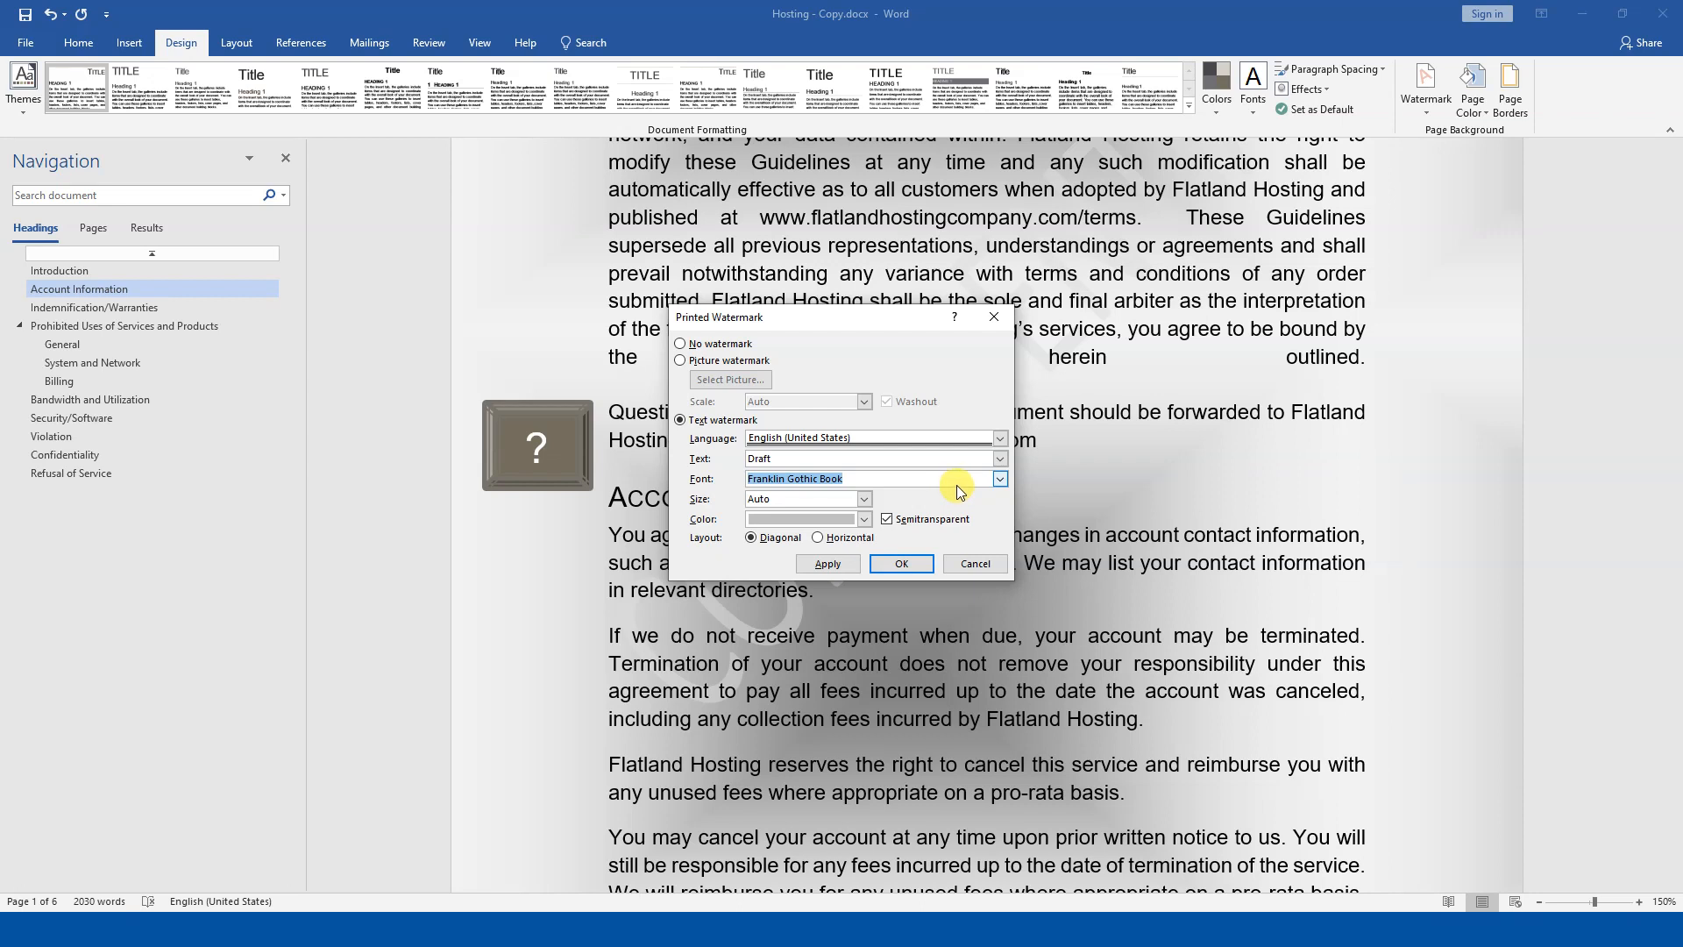
left_click(863, 522)
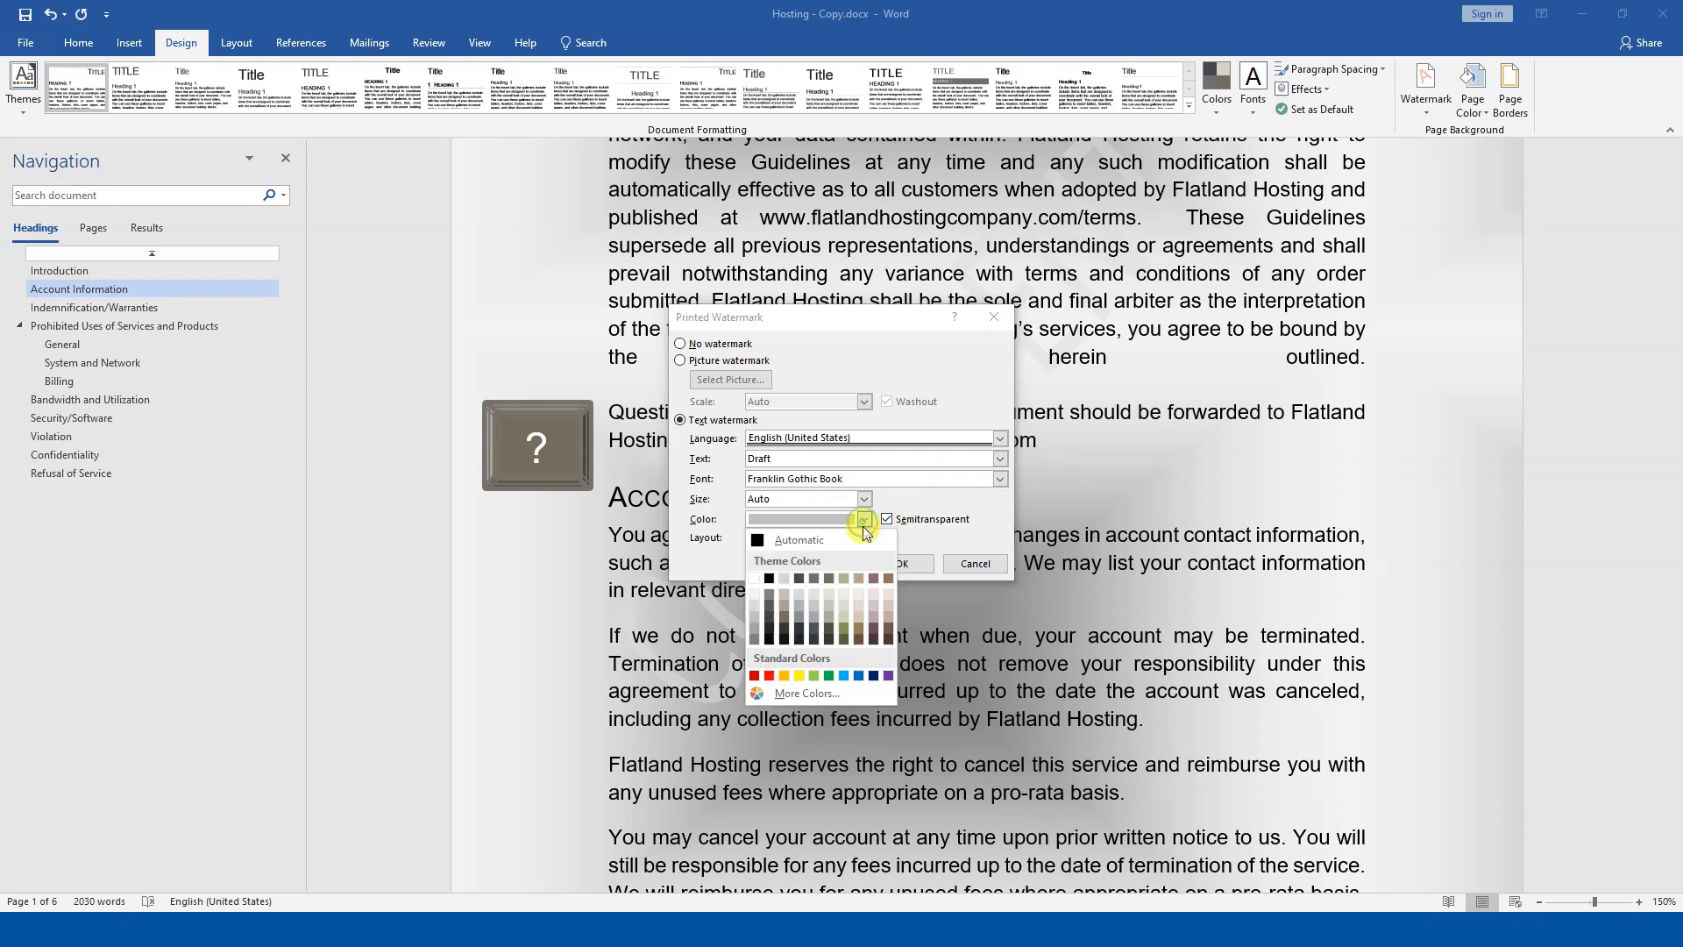
left_click(753, 676)
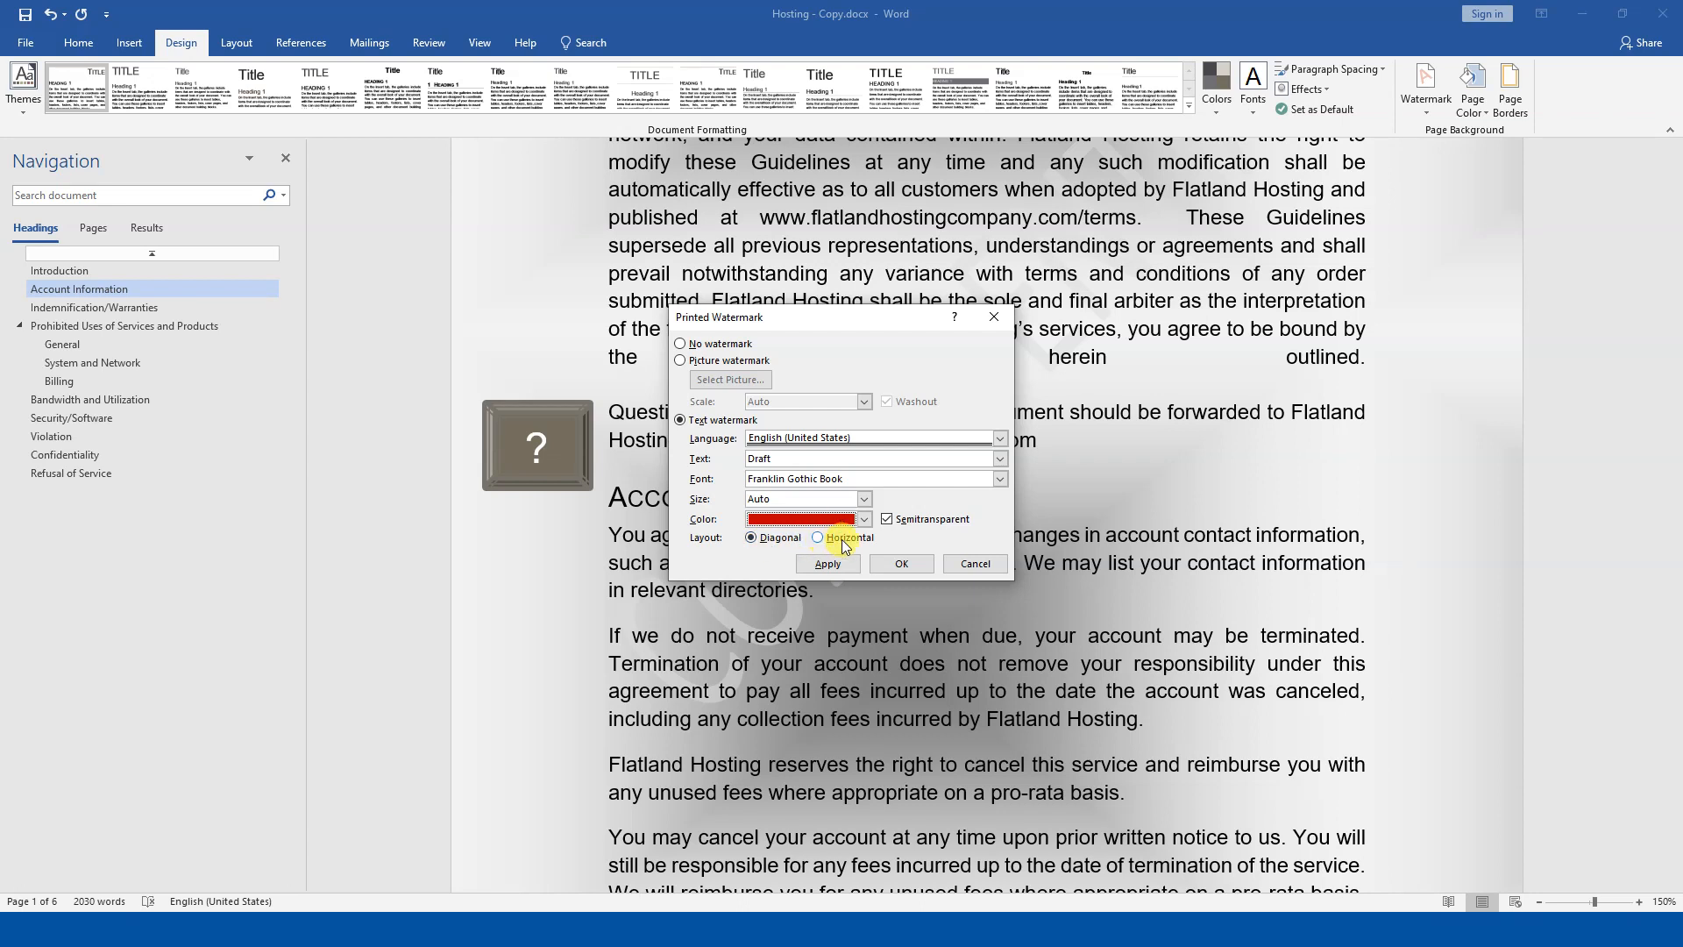
left_click(888, 562)
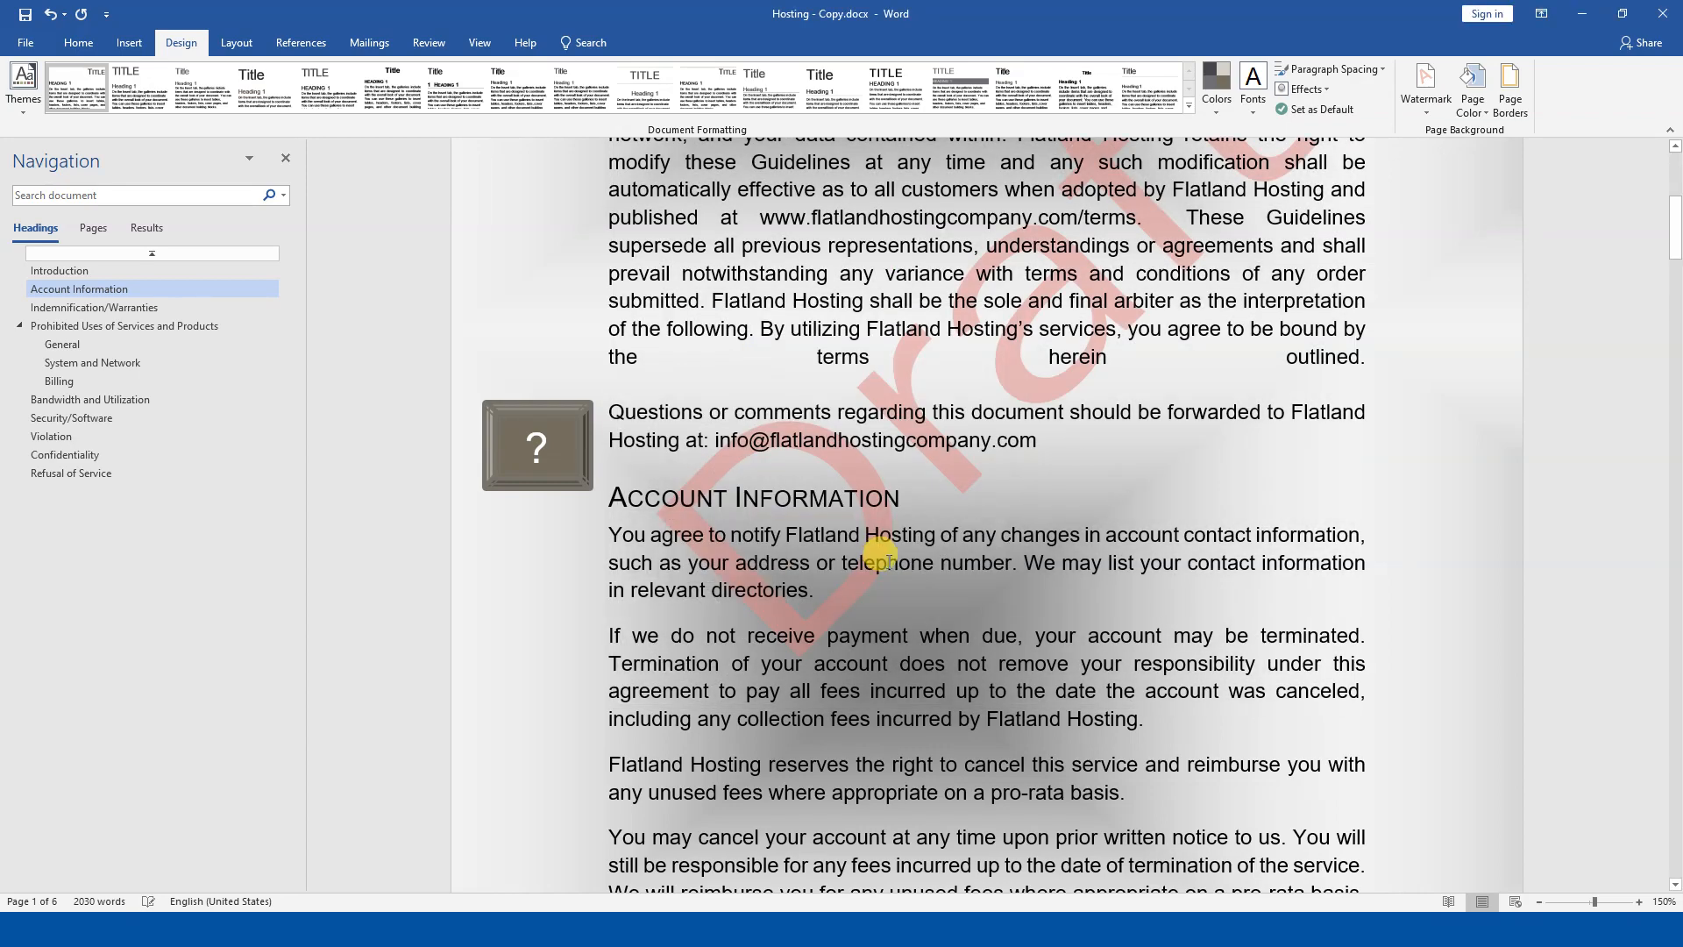
Remove the gradient page background by setting the page color to No Color, and check the watermark across the pages.
scroll(920, 603, "up", 5)
scroll(1015, 602, "down", 4)
scroll(1015, 601, "down", 4)
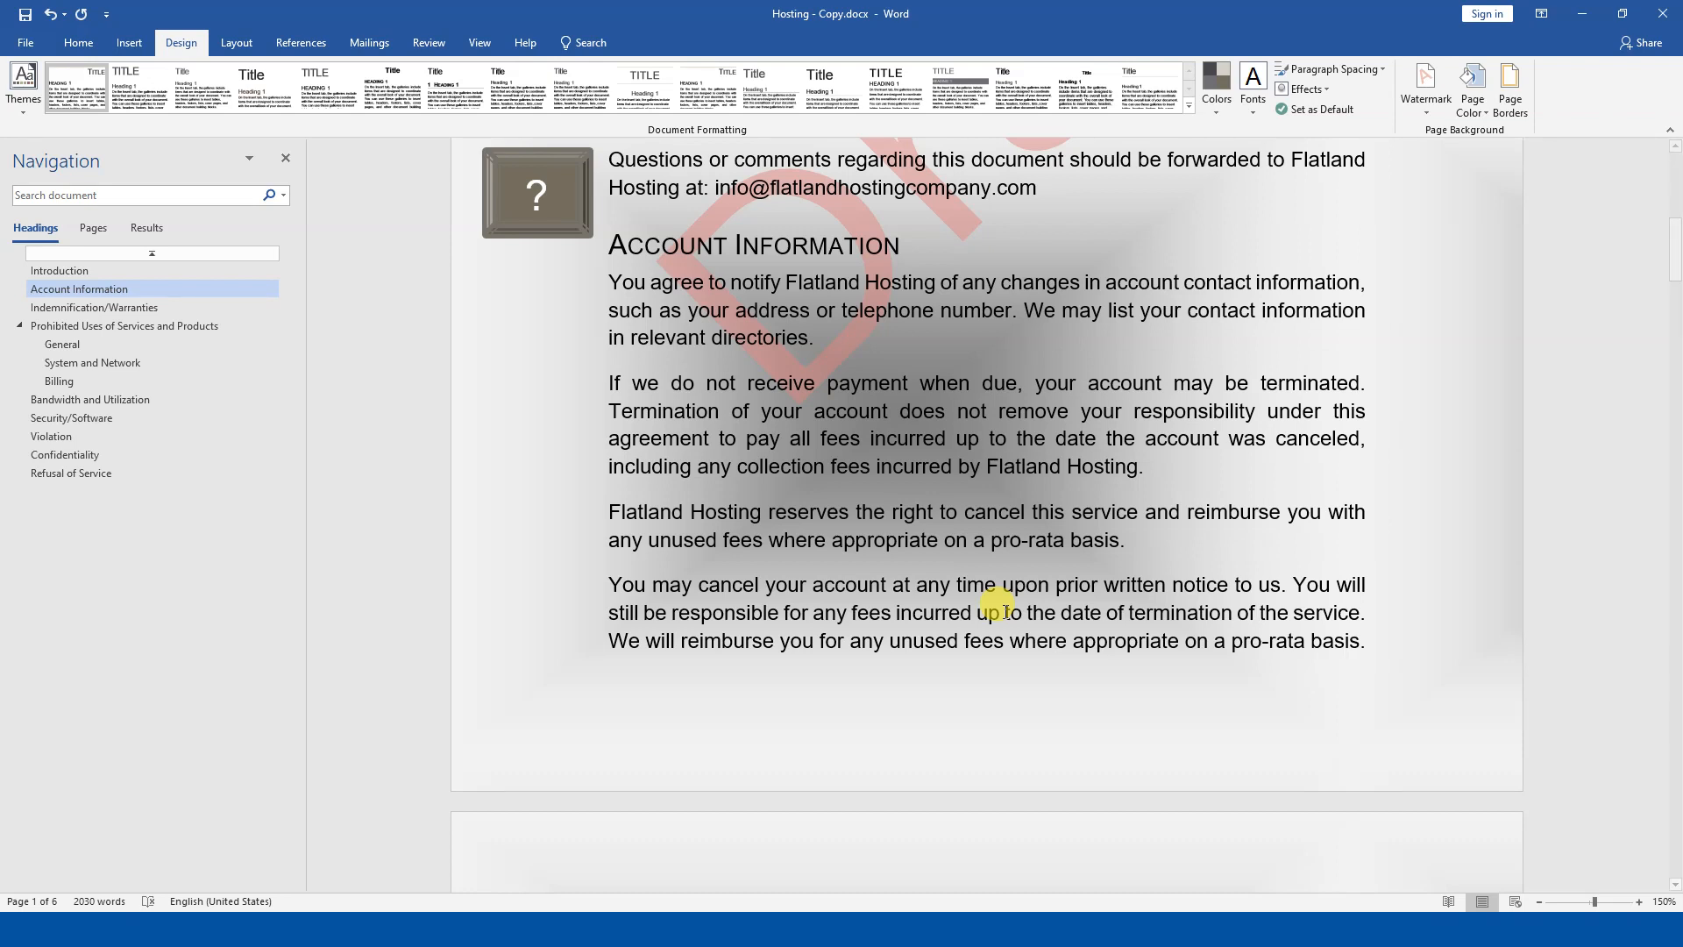
scroll(1025, 611, "up", 7)
scroll(1035, 617, "up", 1)
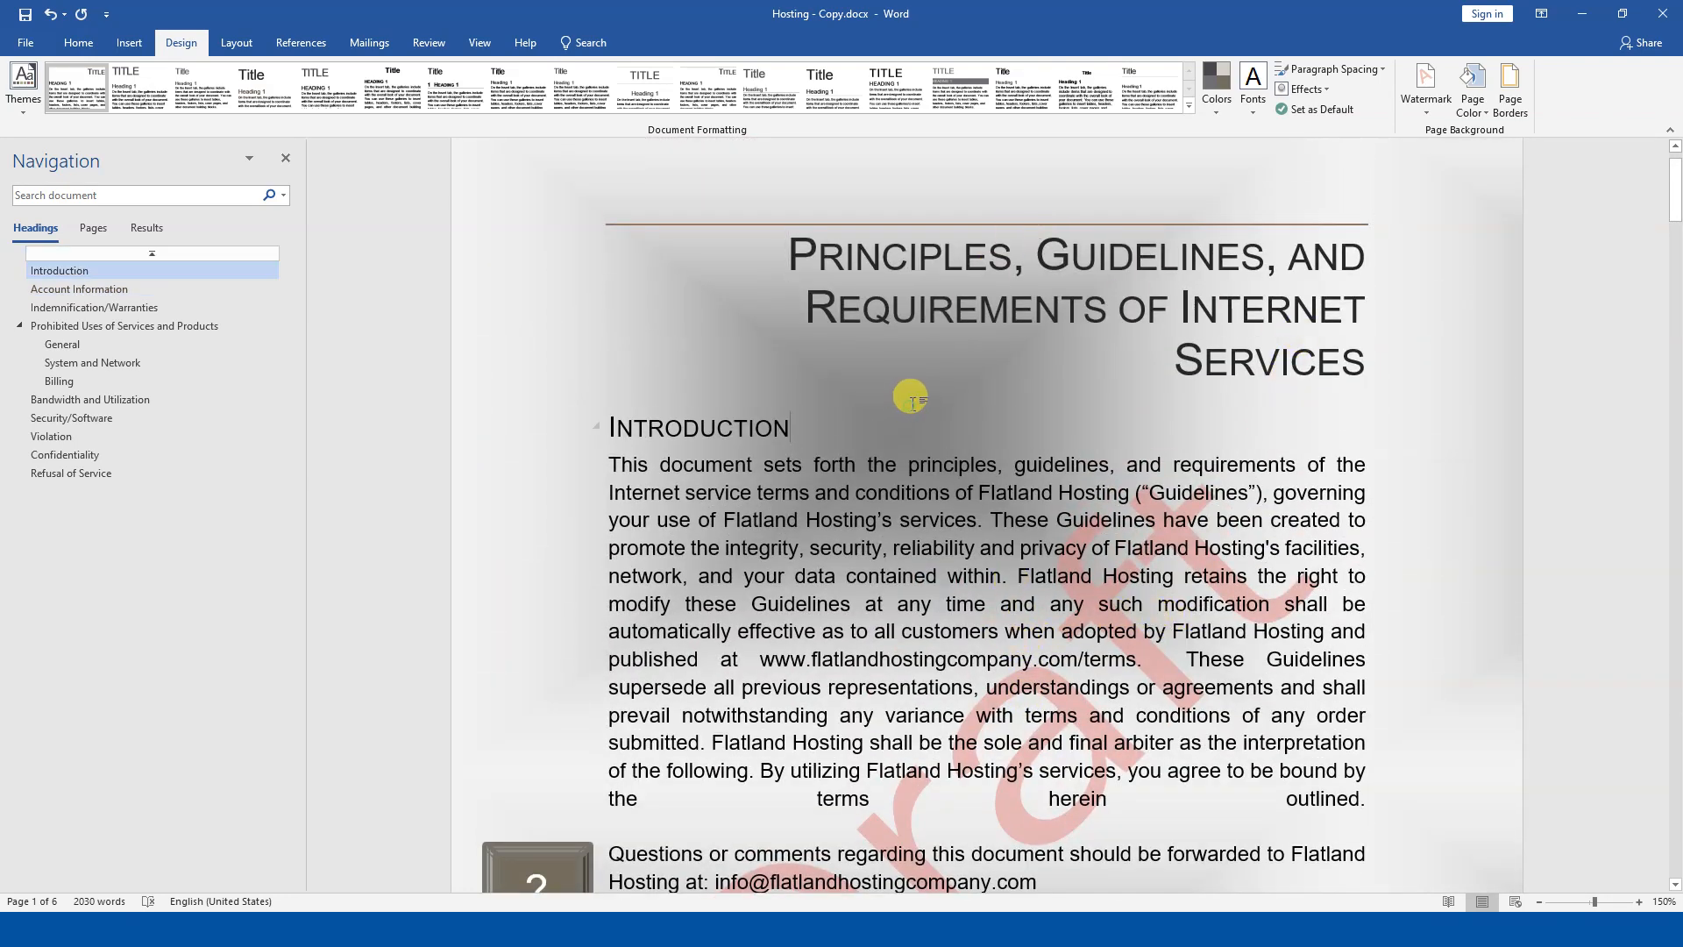
left_click(1474, 103)
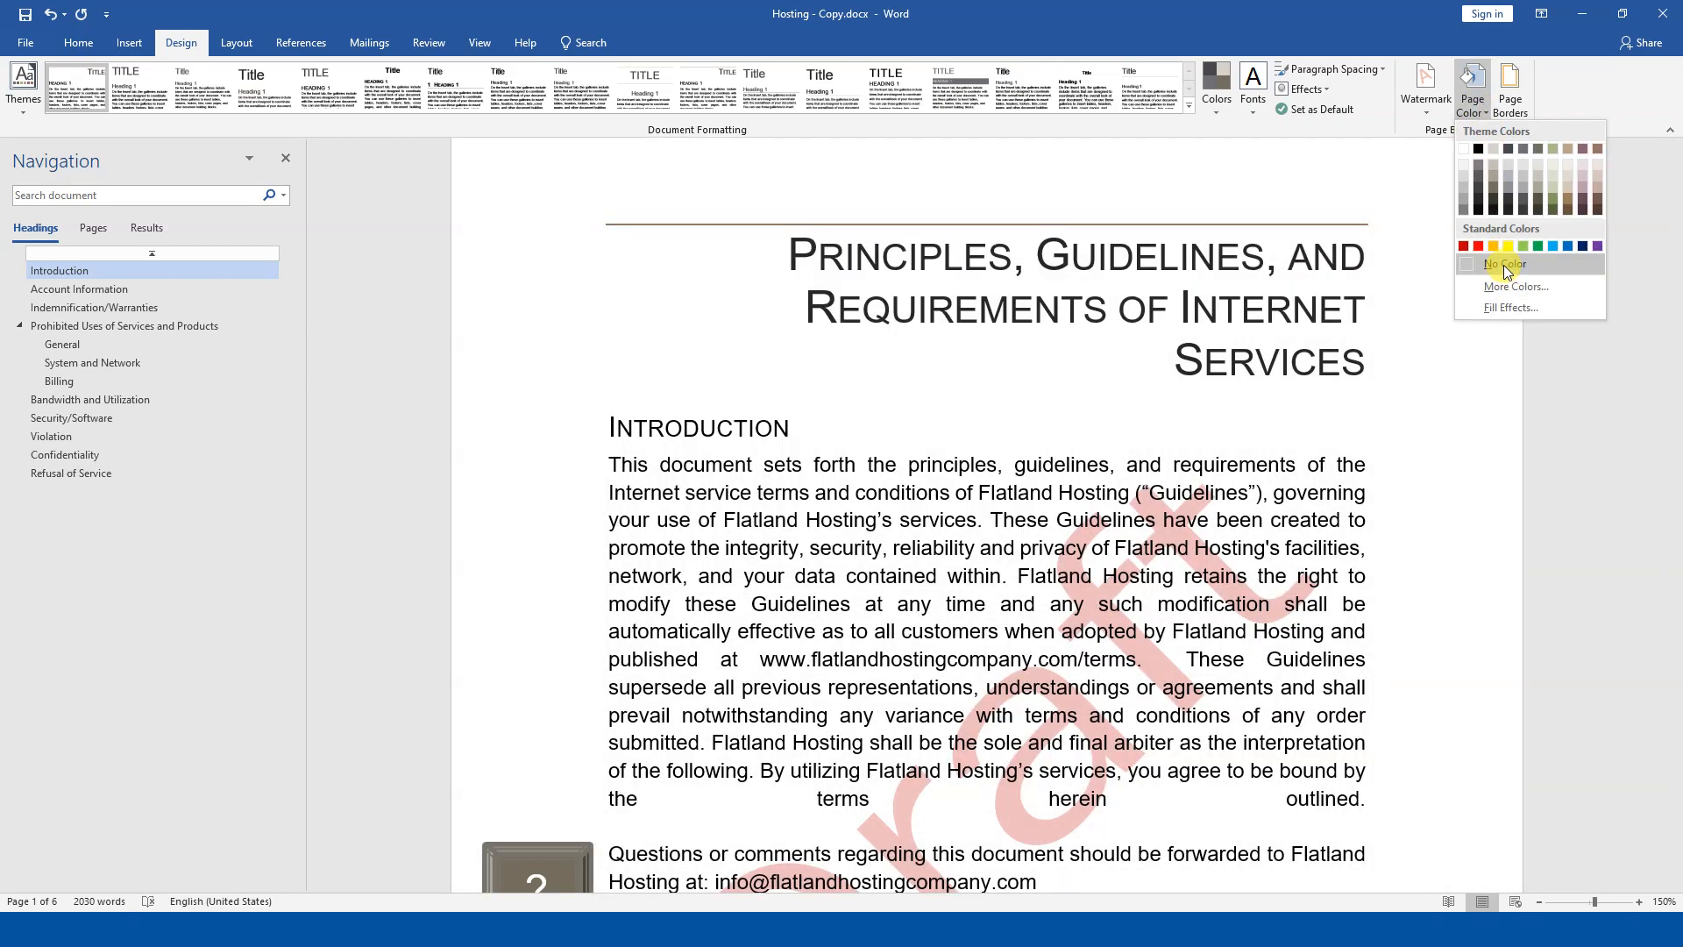
left_click(1503, 264)
scroll(1224, 441, "down", 3)
scroll(1224, 441, "up", 2)
scroll(1273, 405, "down", 15)
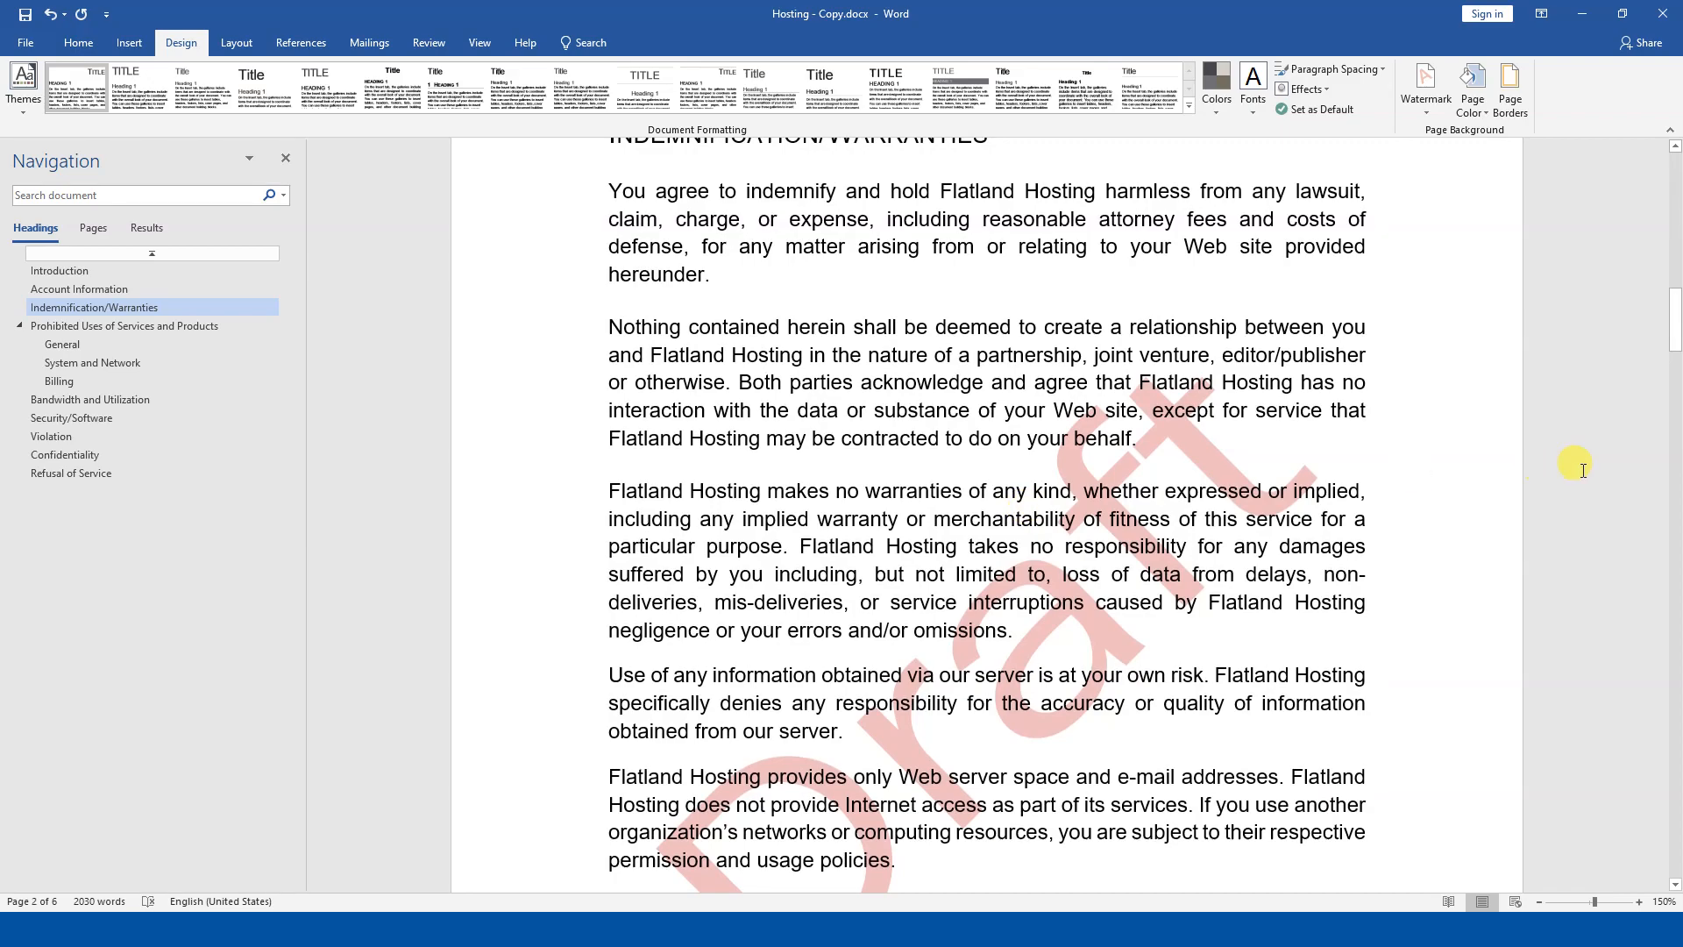
left_click_drag(1674, 340, 1655, 255)
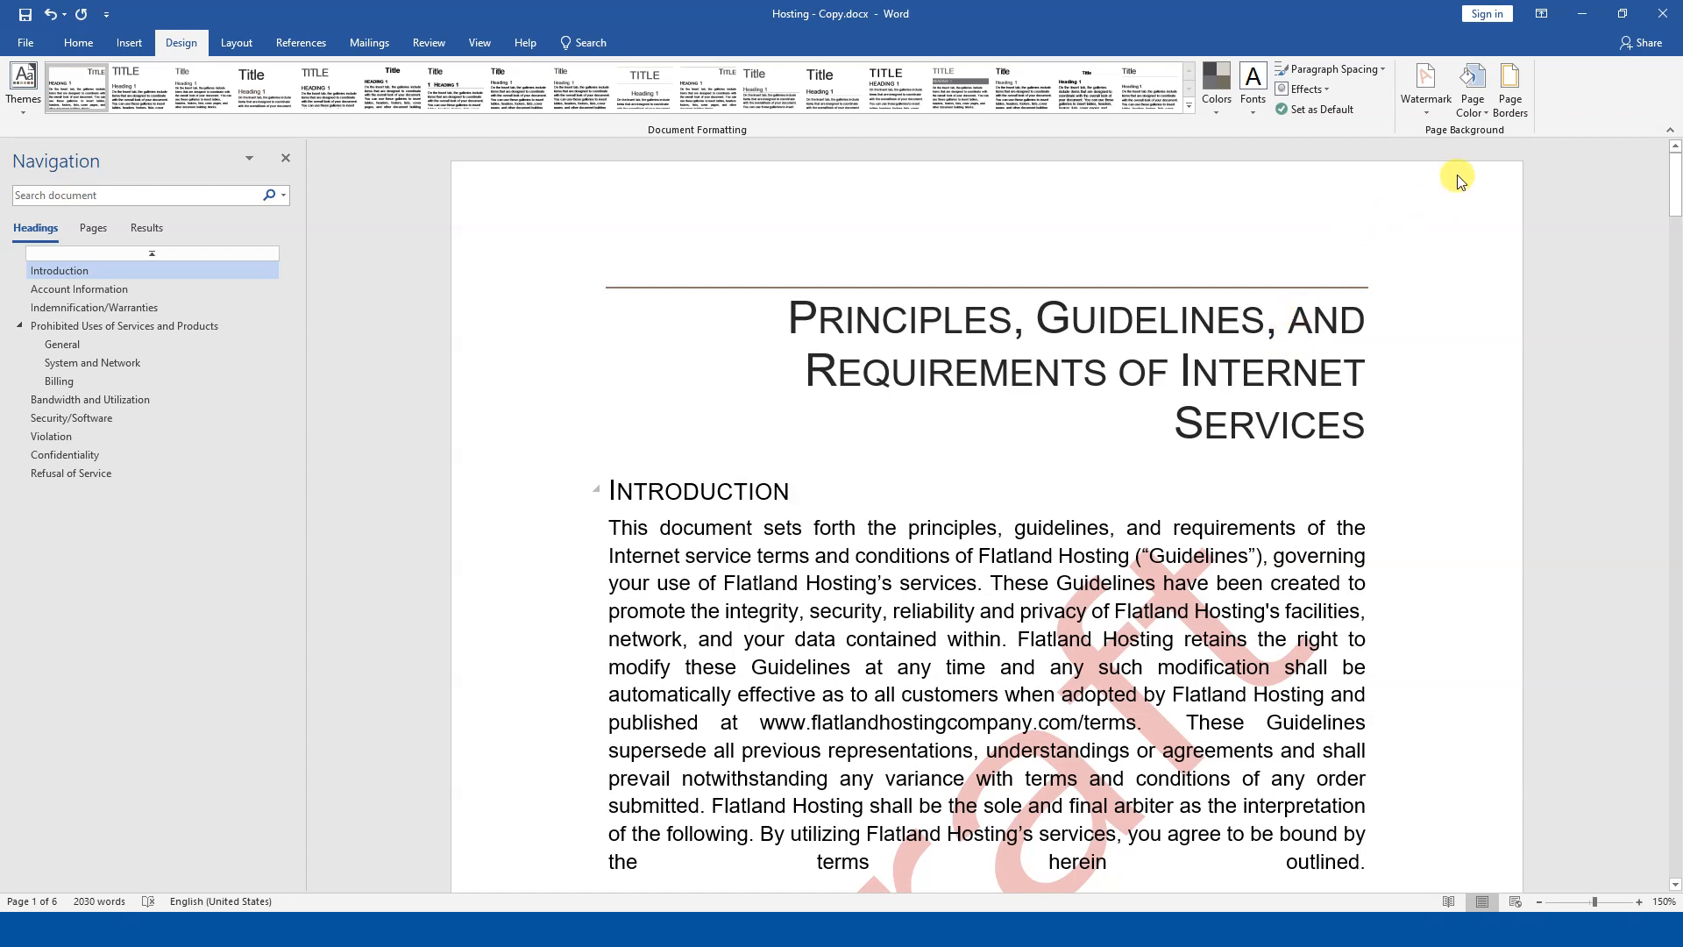
Reopen the custom watermark settings and switch the watermark type to a picture watermark.
left_click(1425, 114)
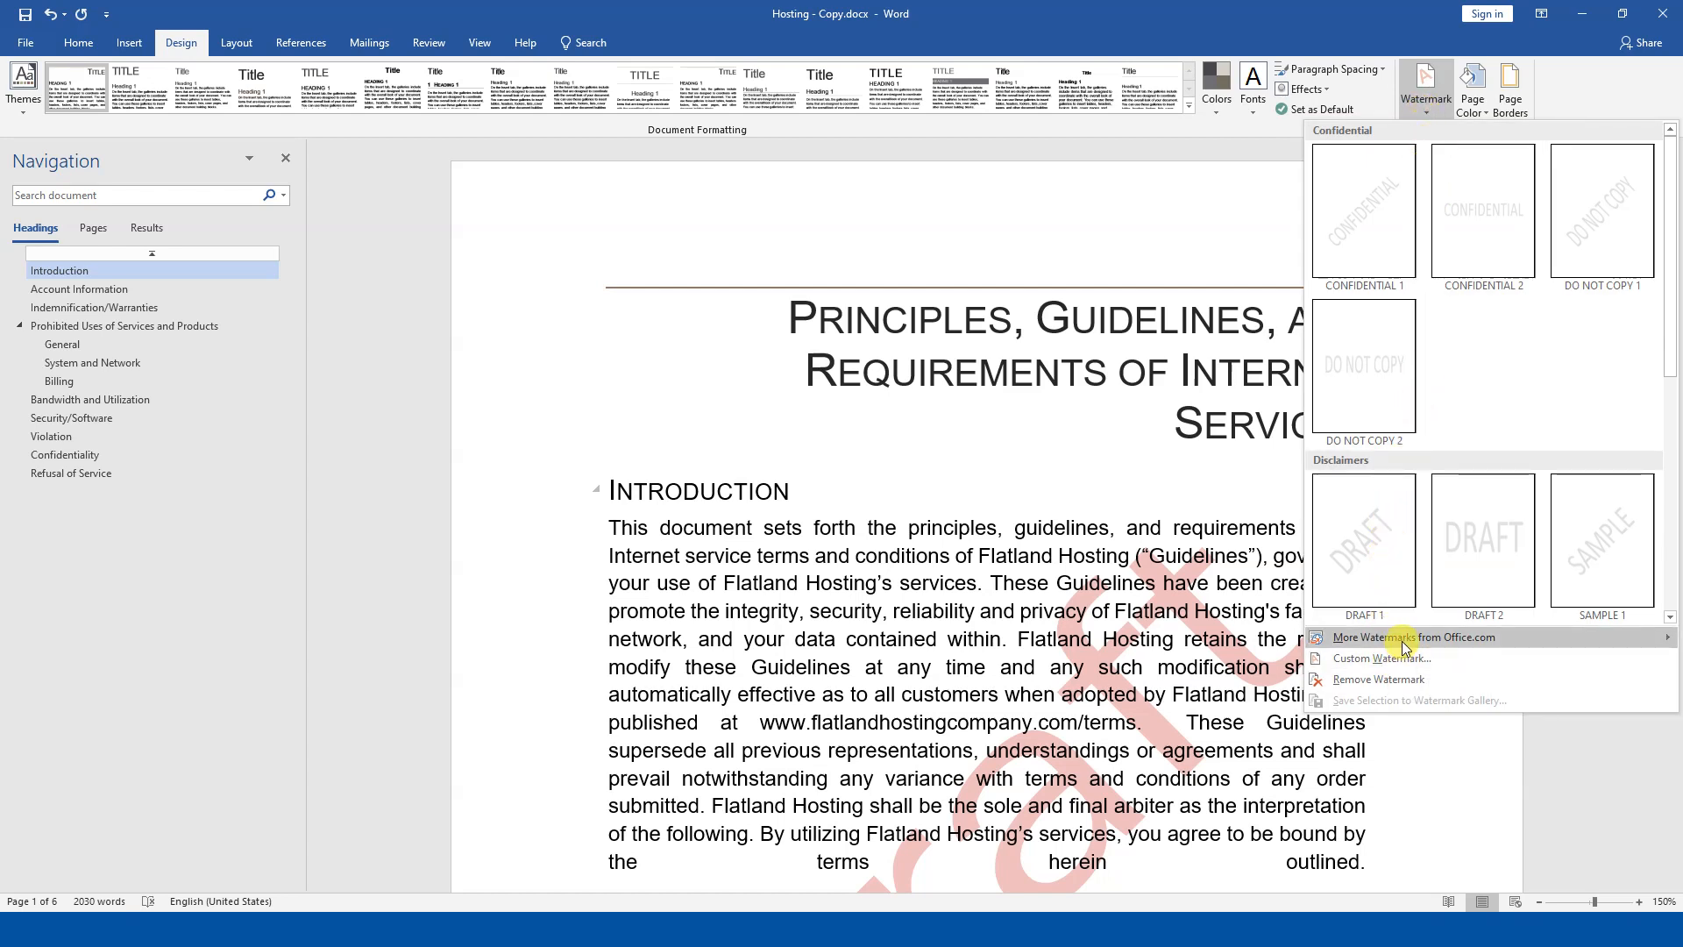
mouse_move(1402, 640)
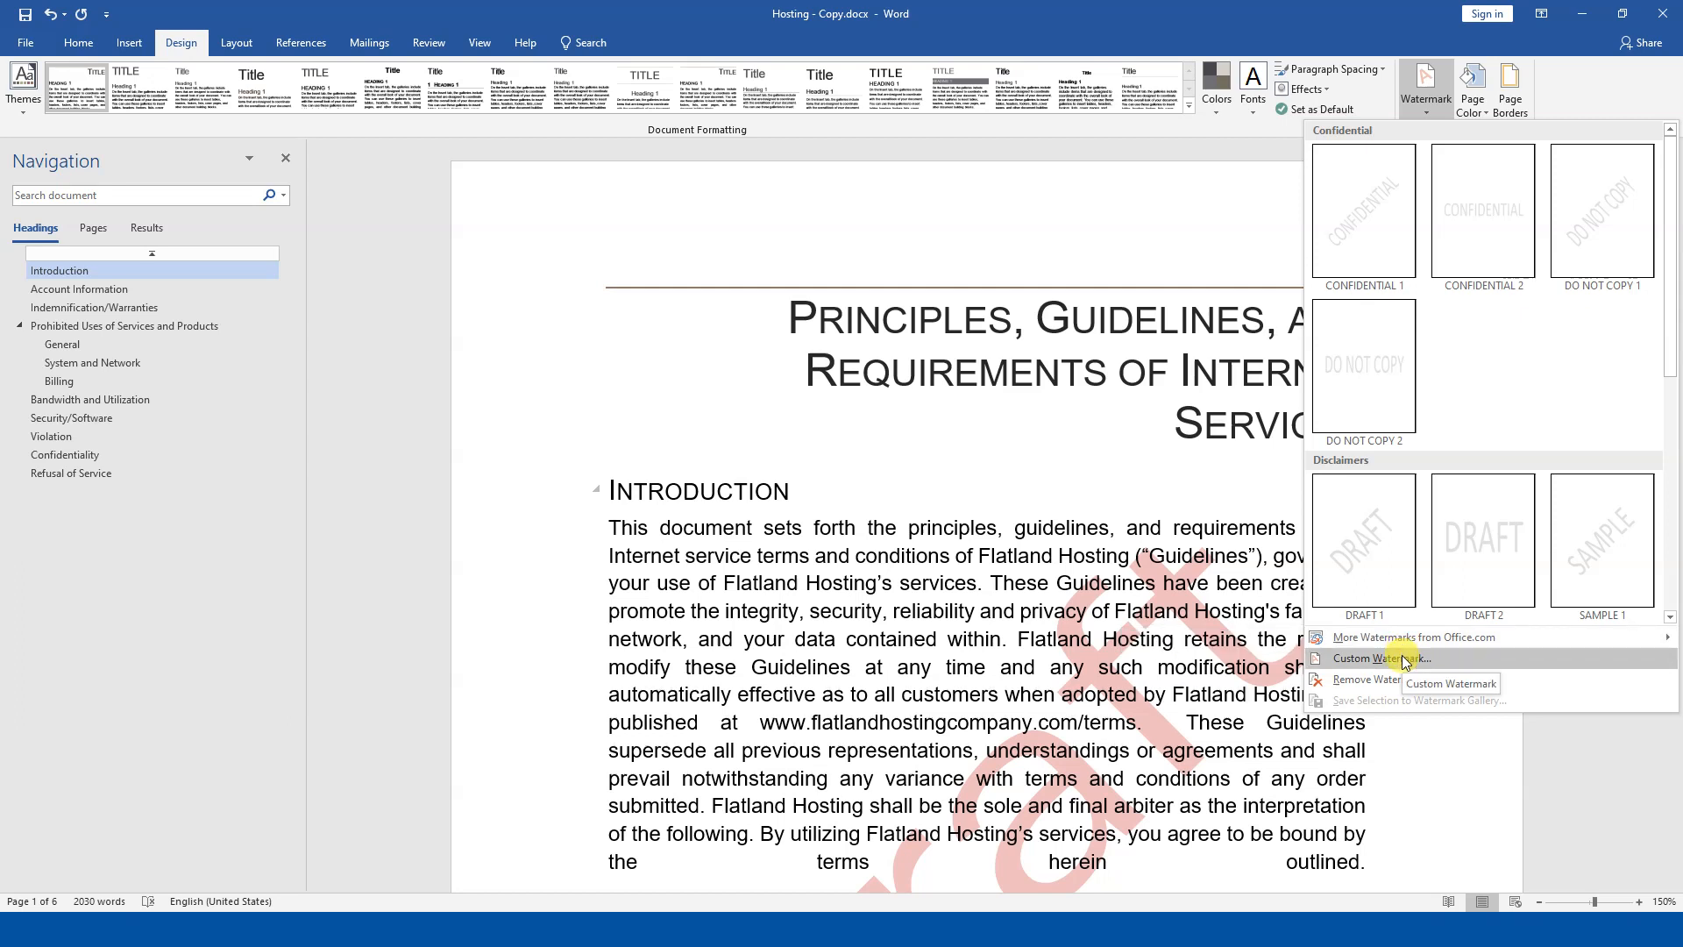
left_click(1403, 660)
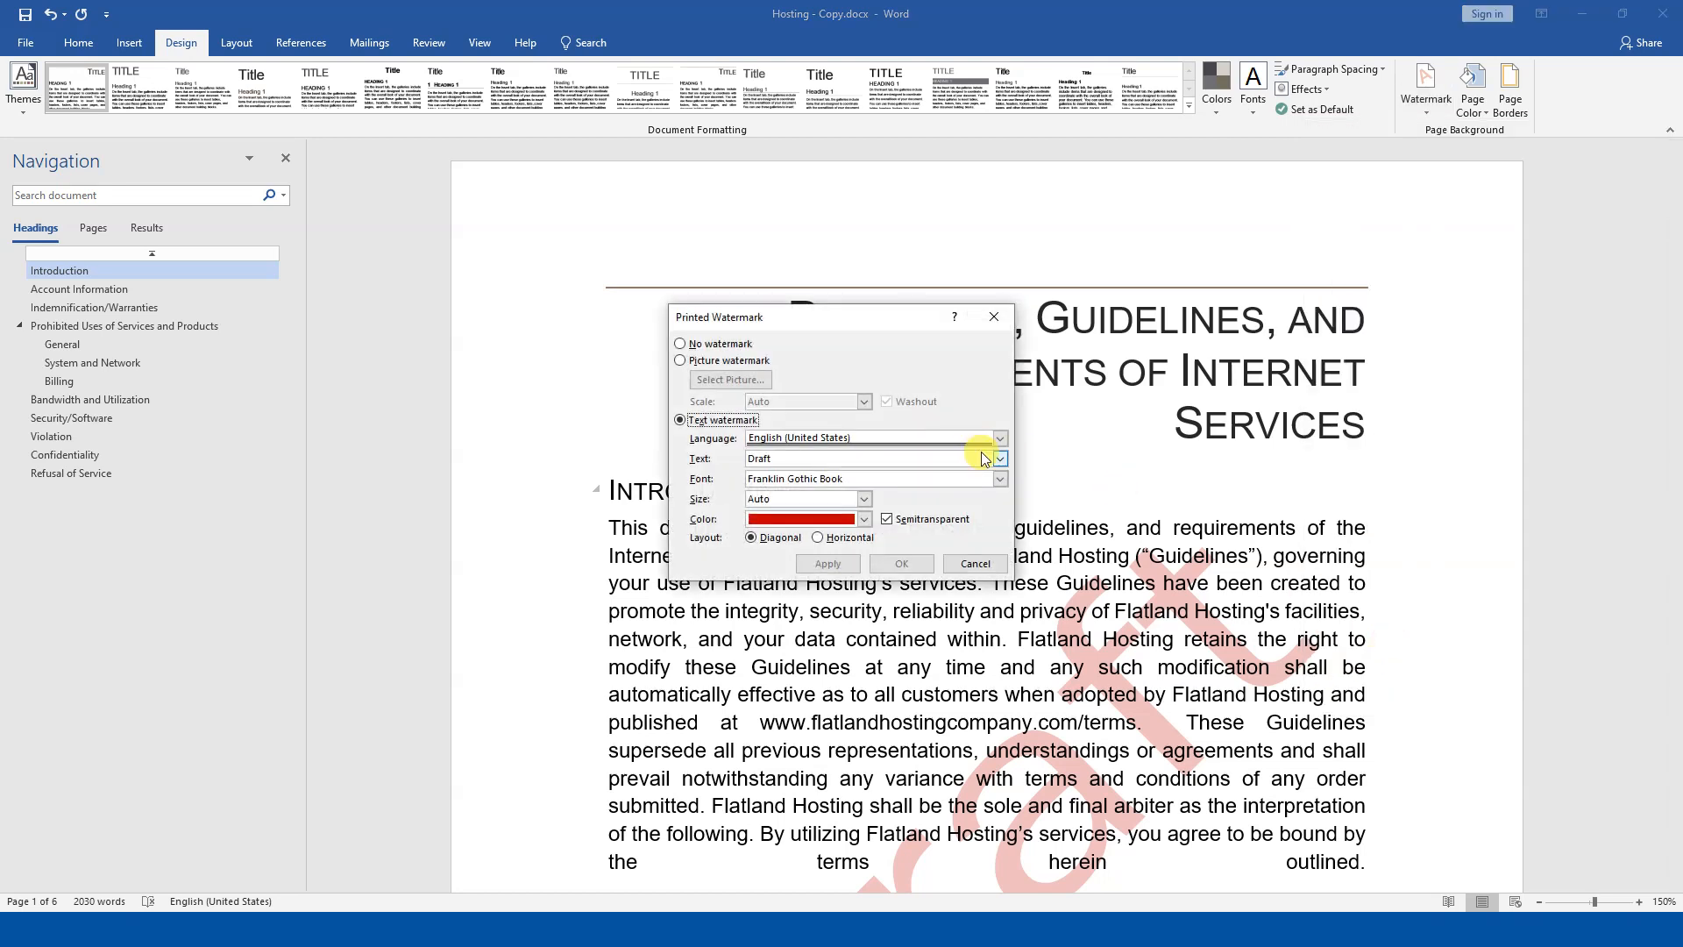
left_click(705, 361)
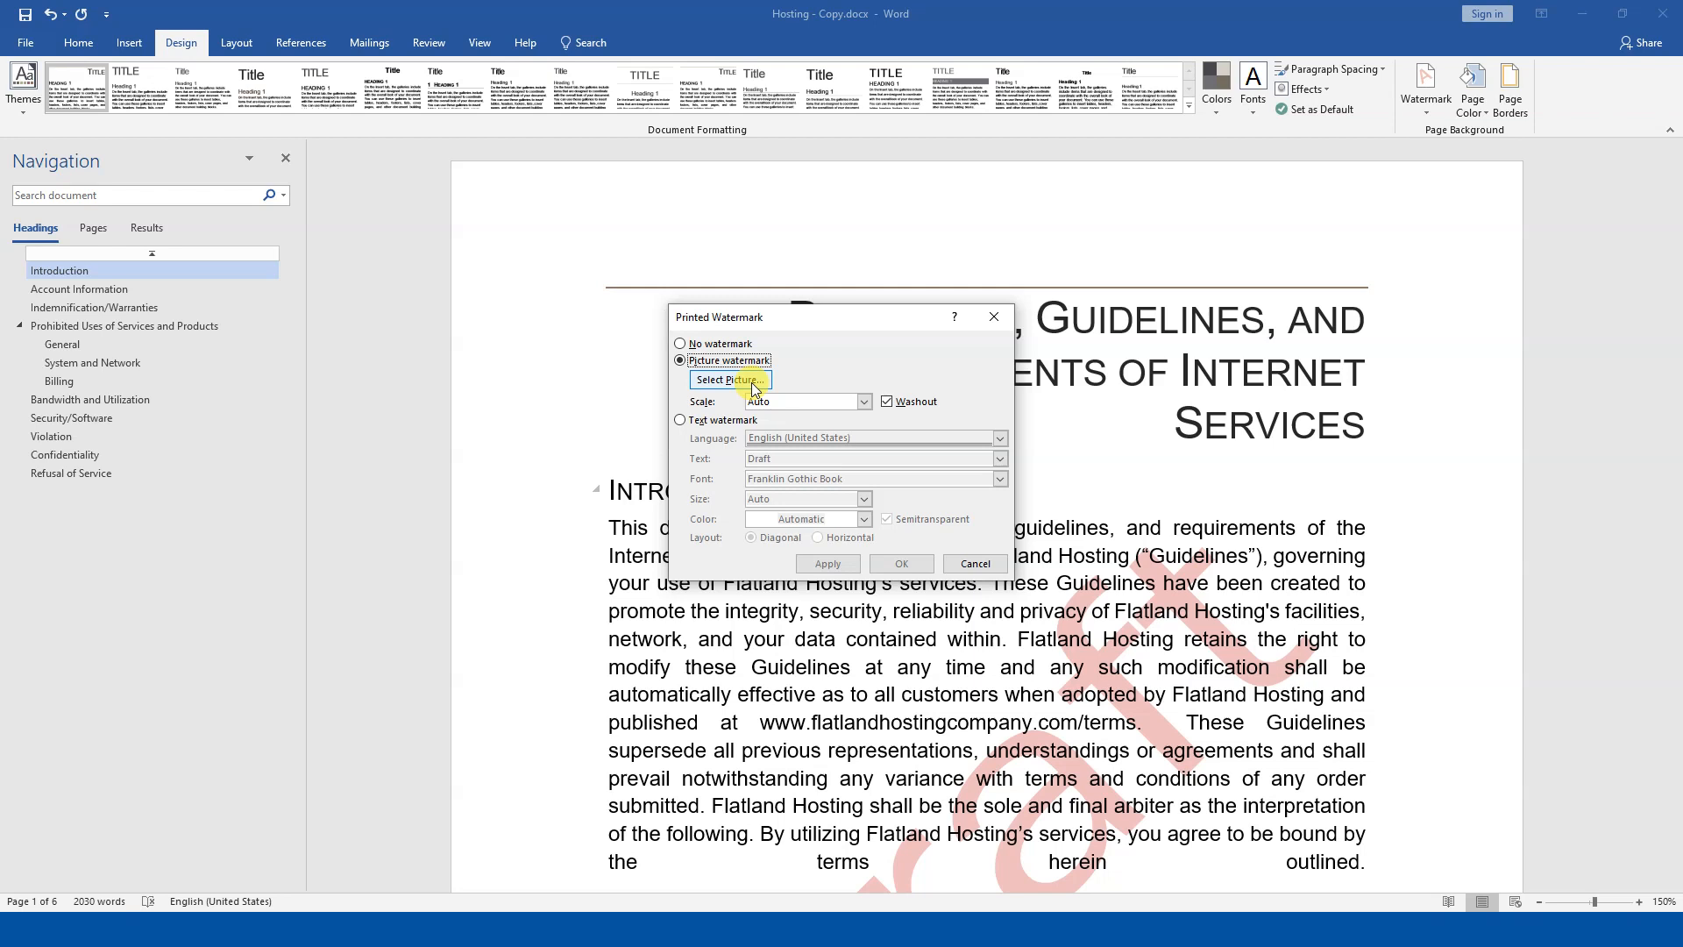
left_click(735, 343)
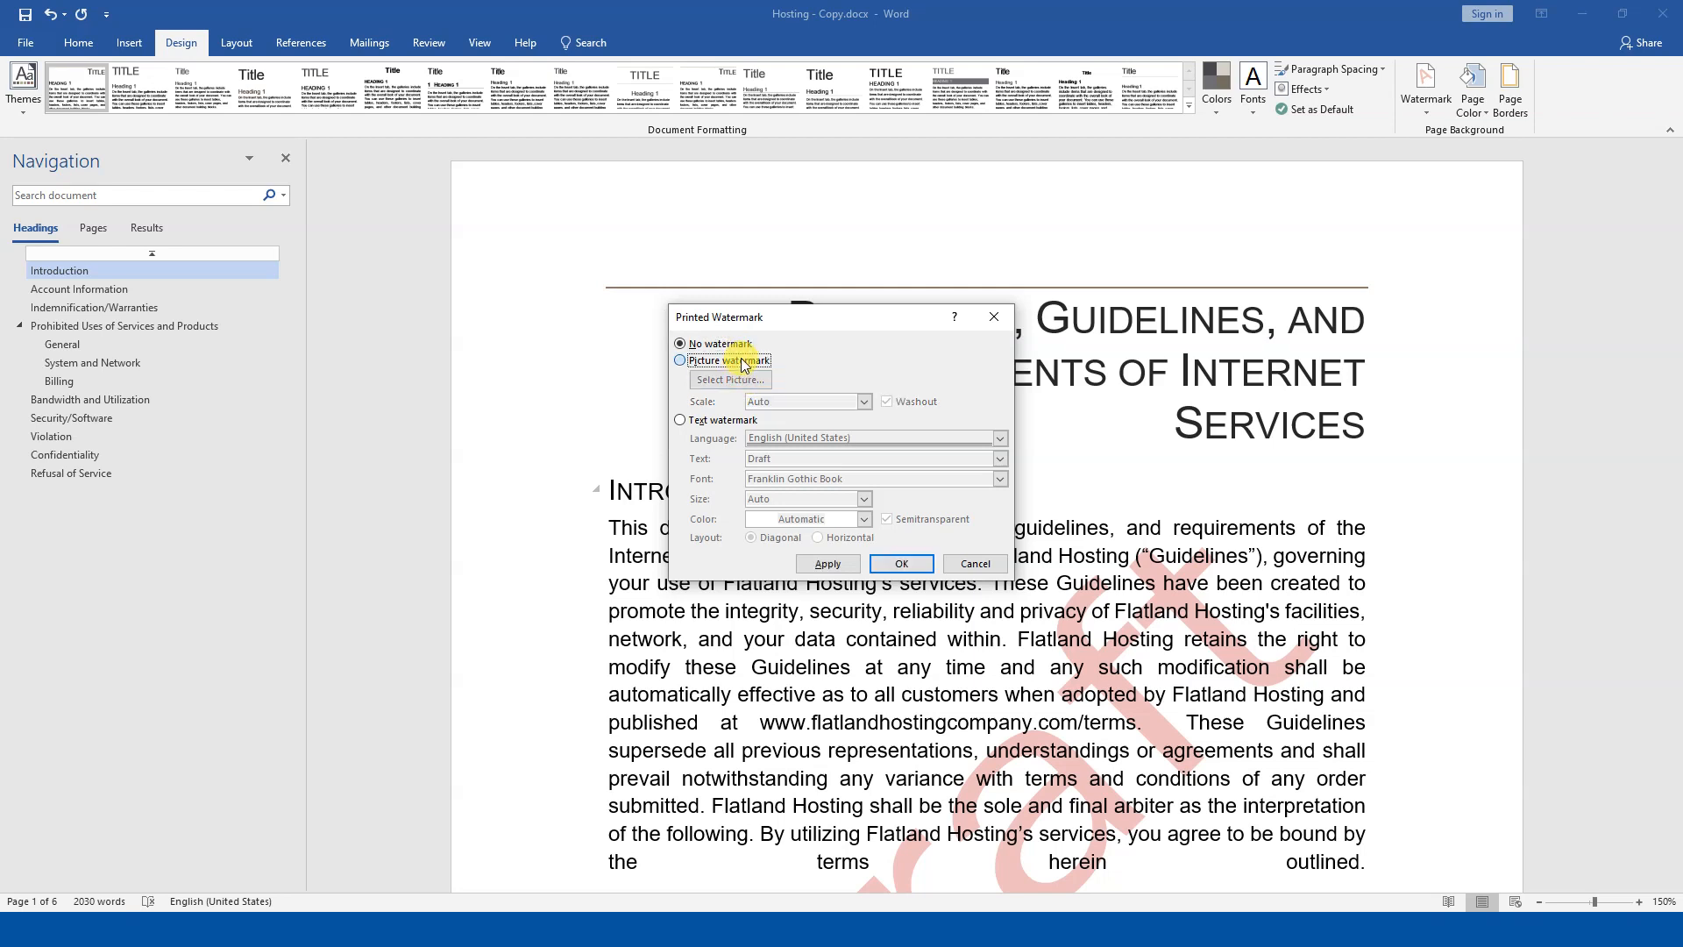
left_click(742, 361)
Choose Internet Search.jpg from the Desktop as the watermark picture, working offline, and pick the same file again.
left_click(738, 381)
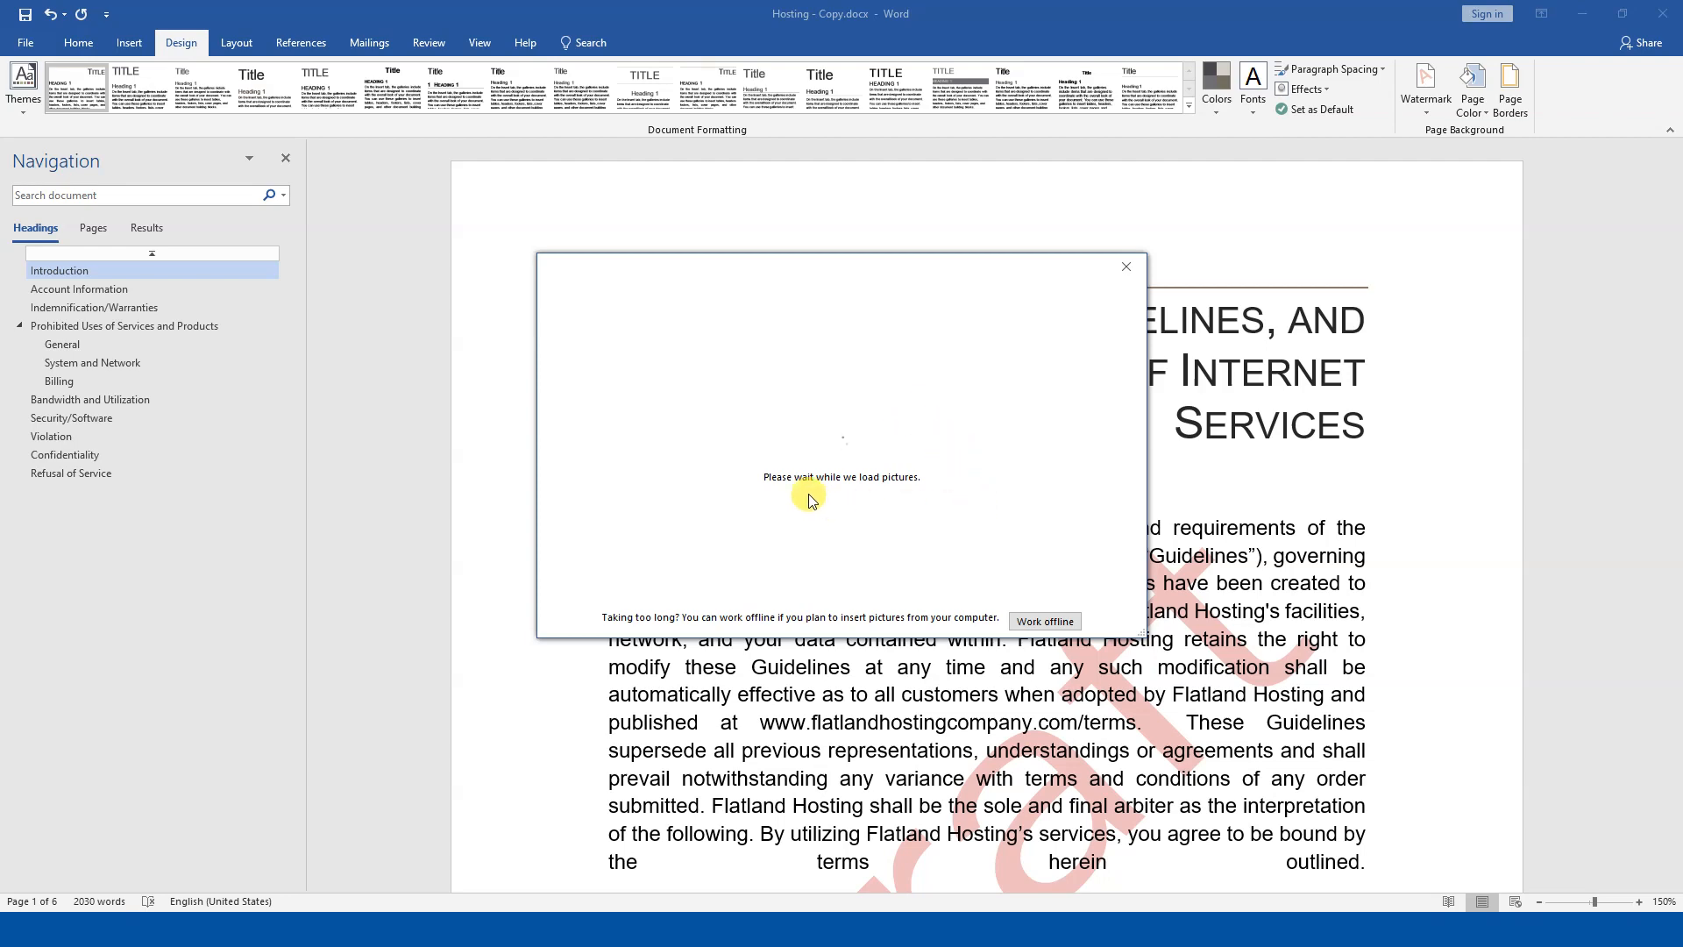
left_click(1049, 622)
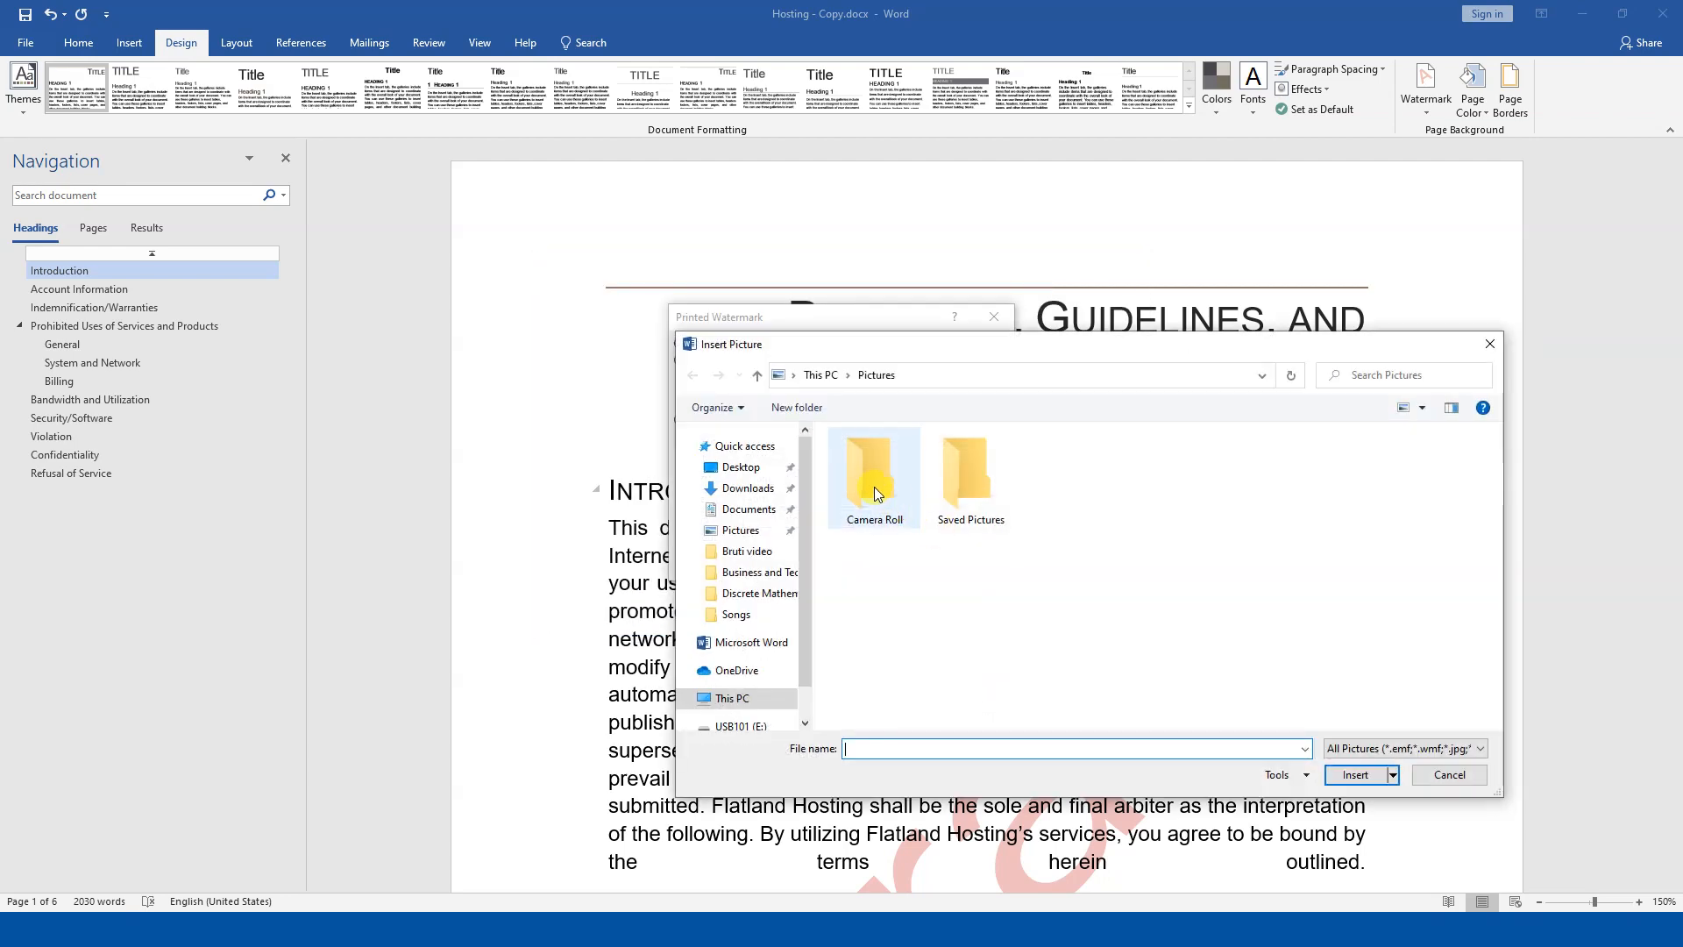
left_click(751, 467)
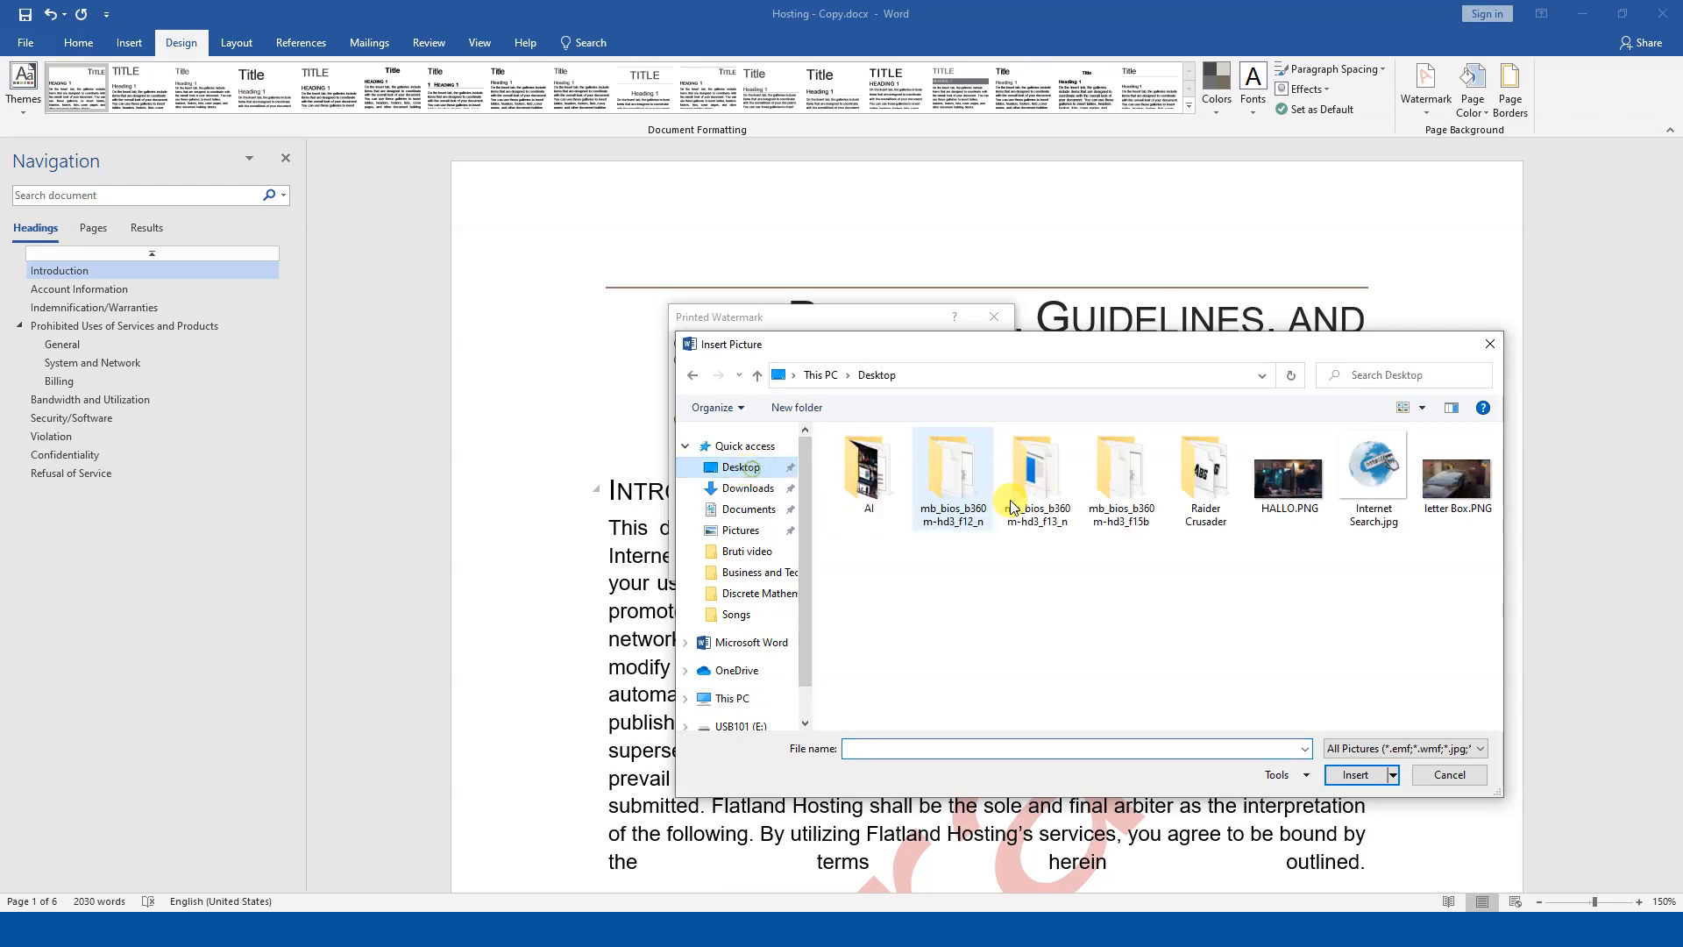
double_click(1381, 495)
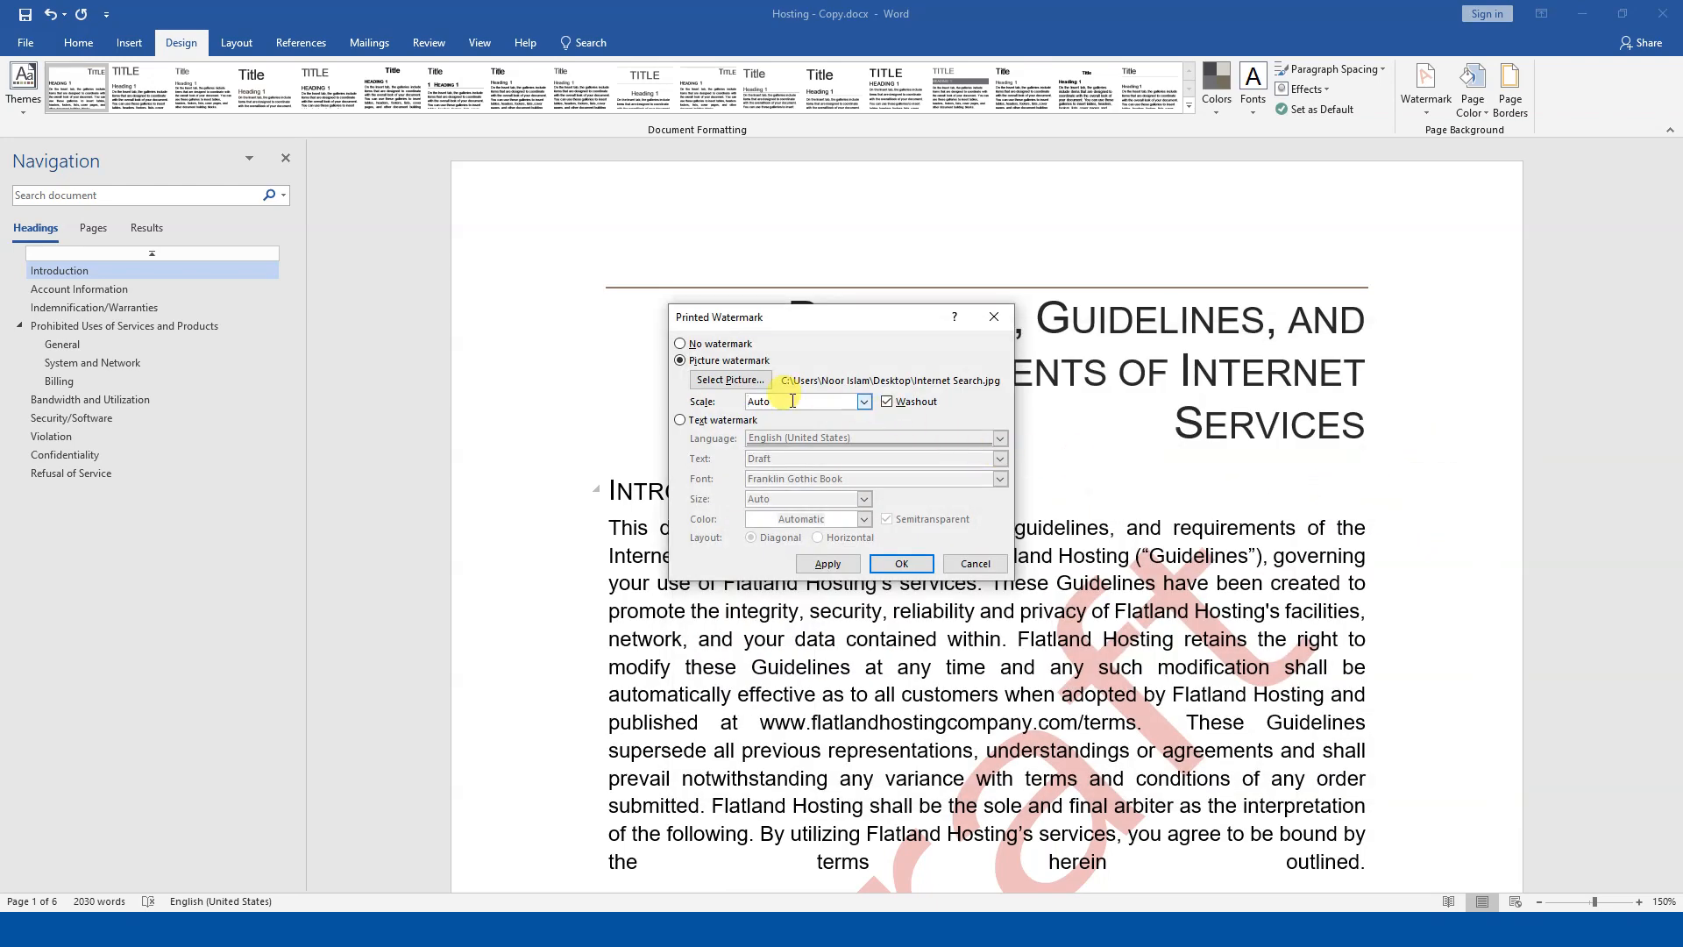
left_click(745, 379)
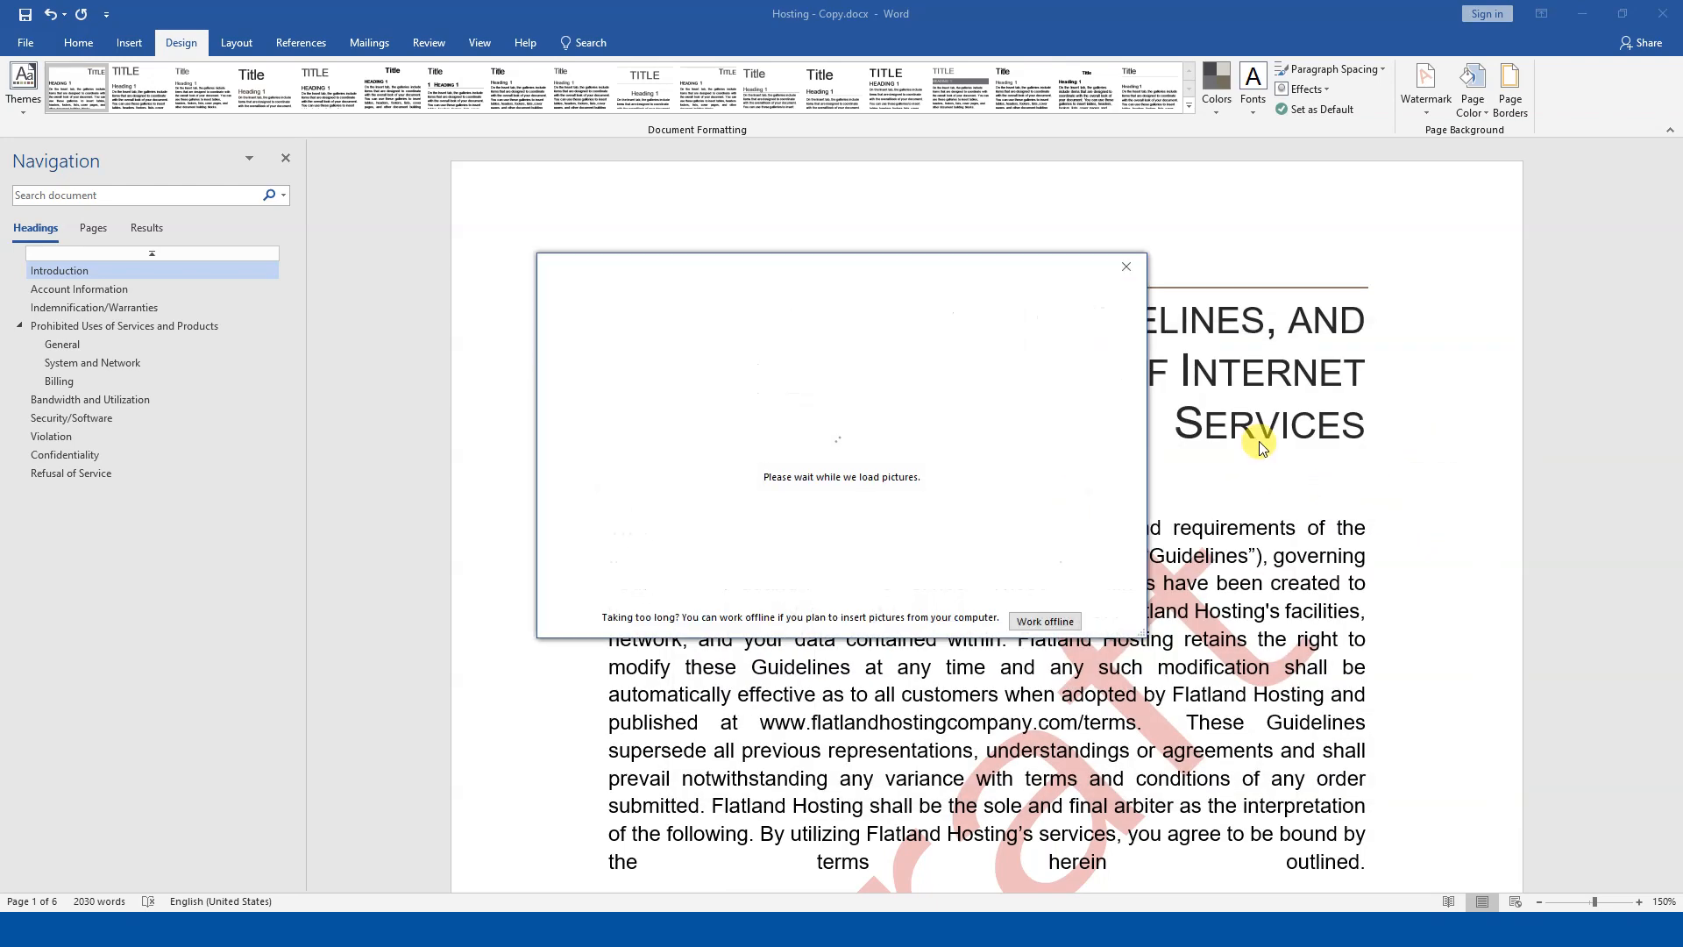
left_click(1045, 620)
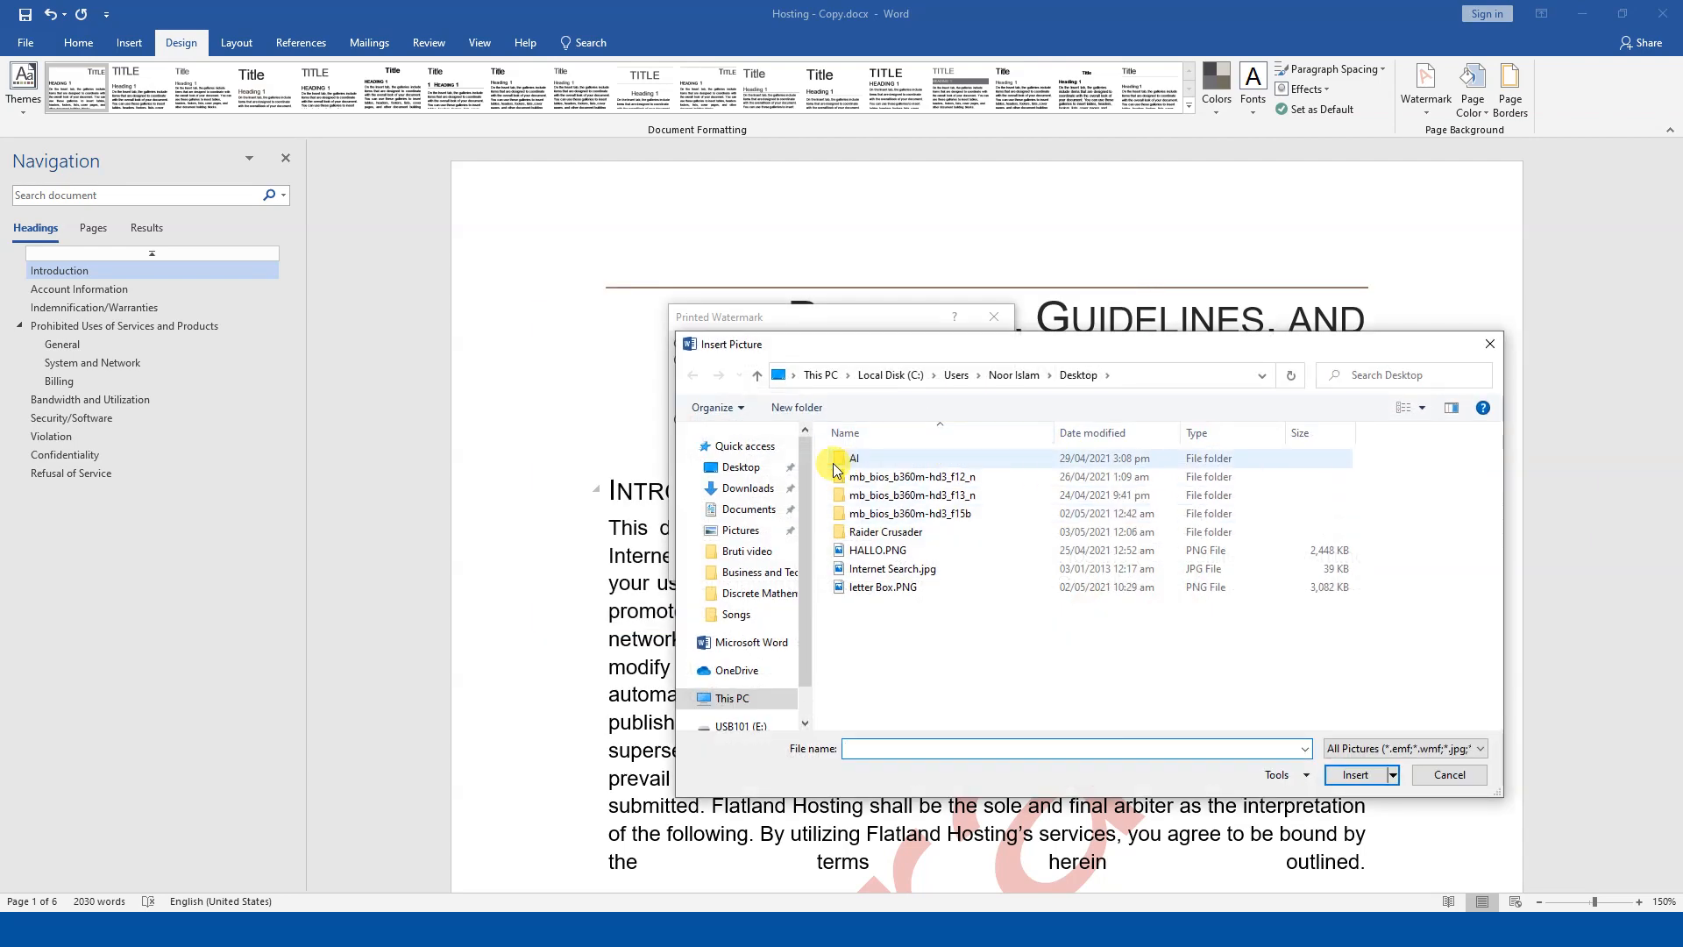
left_click(741, 466)
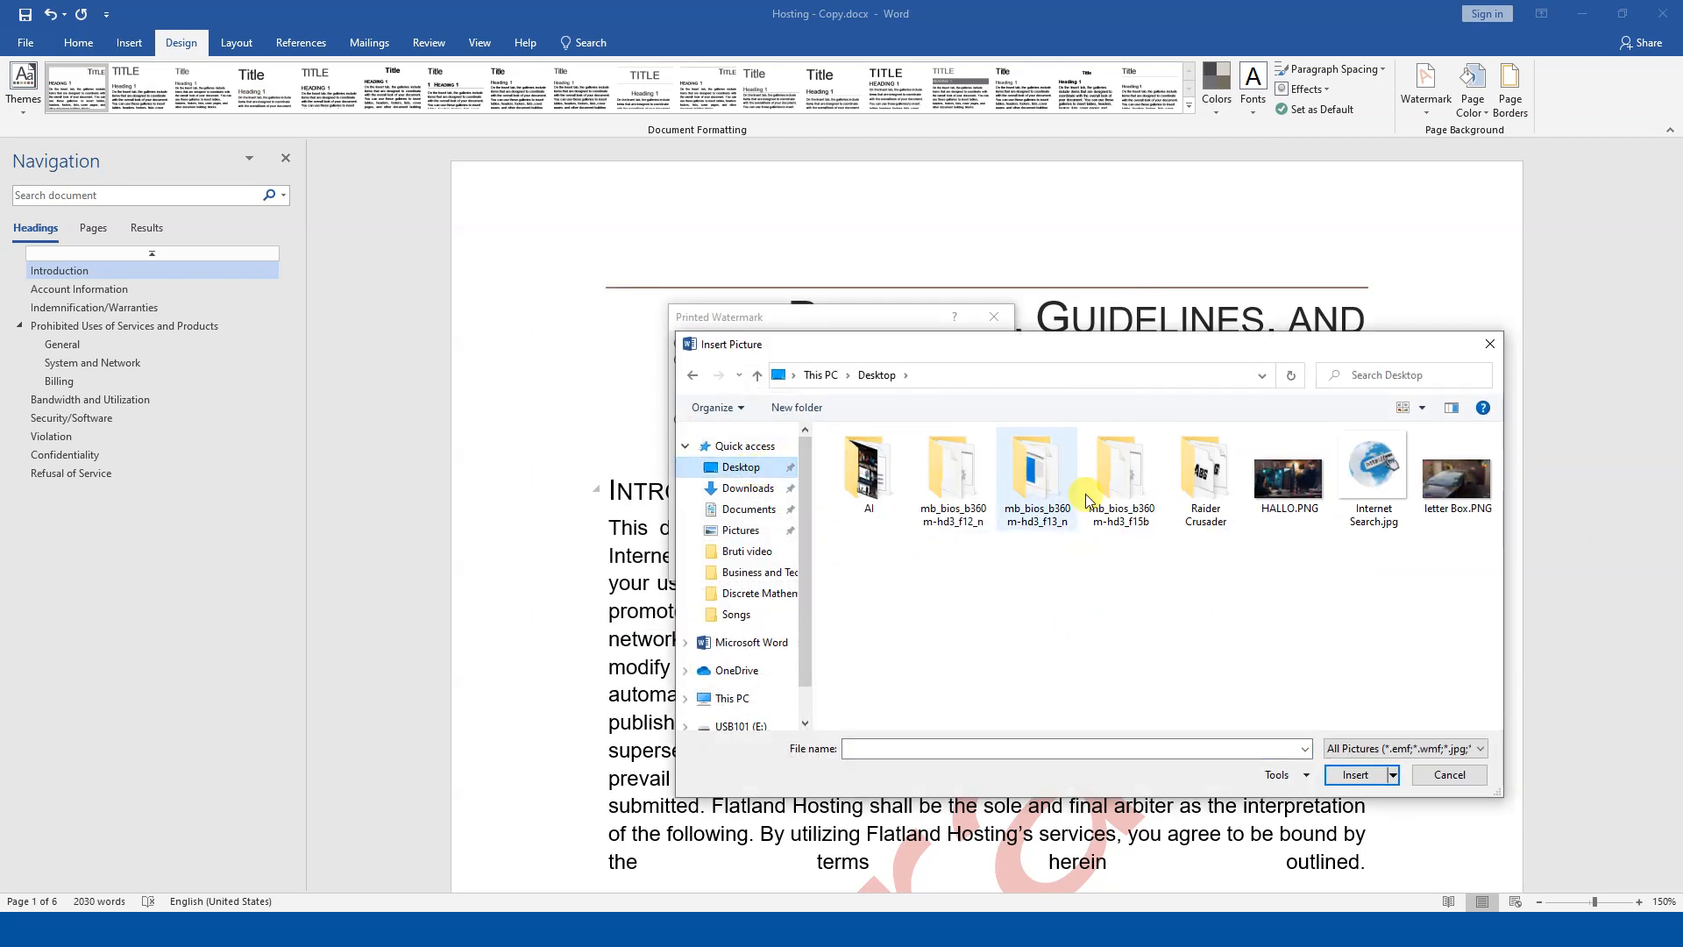
double_click(1372, 485)
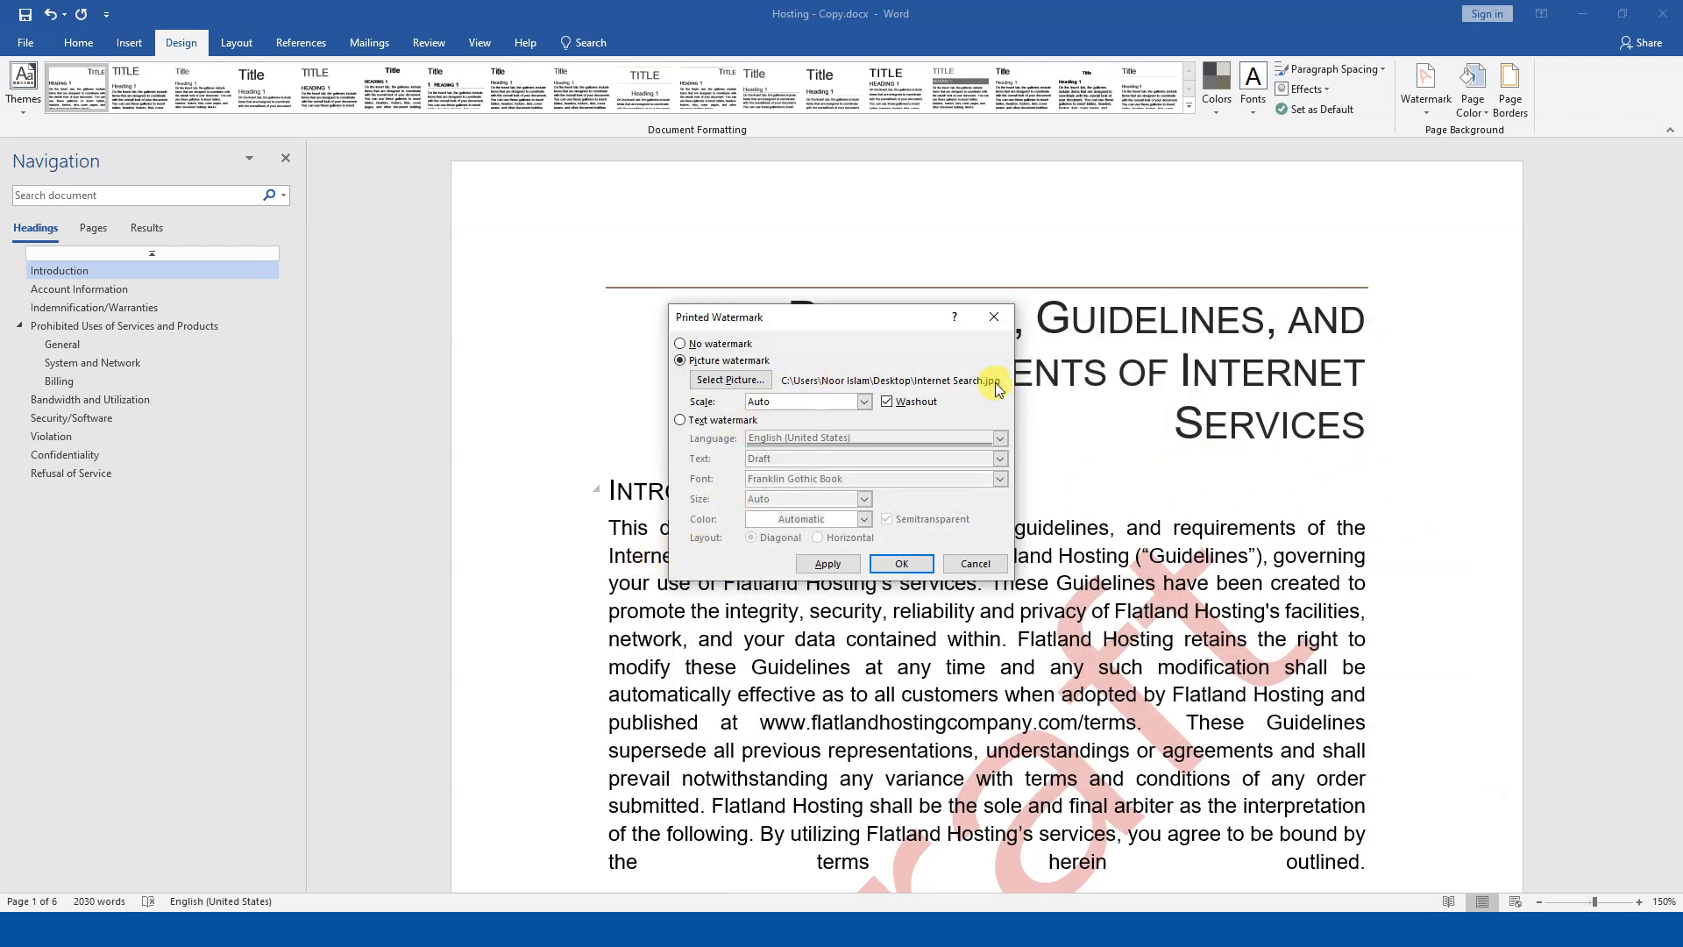
Apply the picture watermark with Auto scale and Washout enabled, close the watermark settings, and check the picture across the pages.
left_click(864, 401)
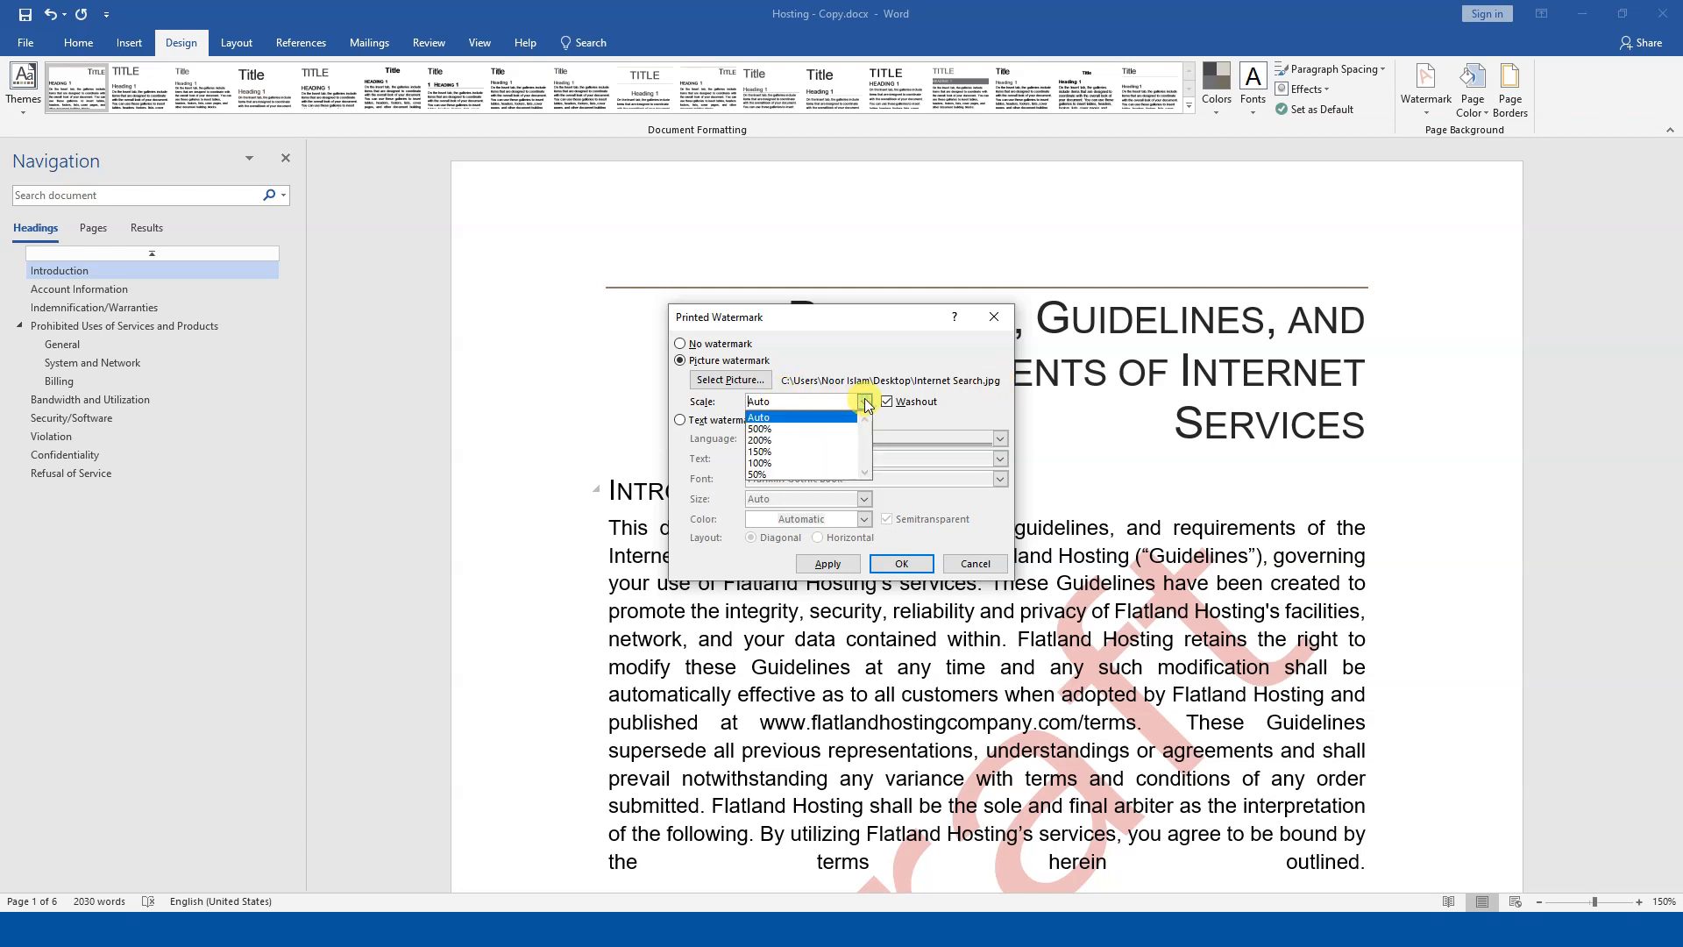
left_click(864, 400)
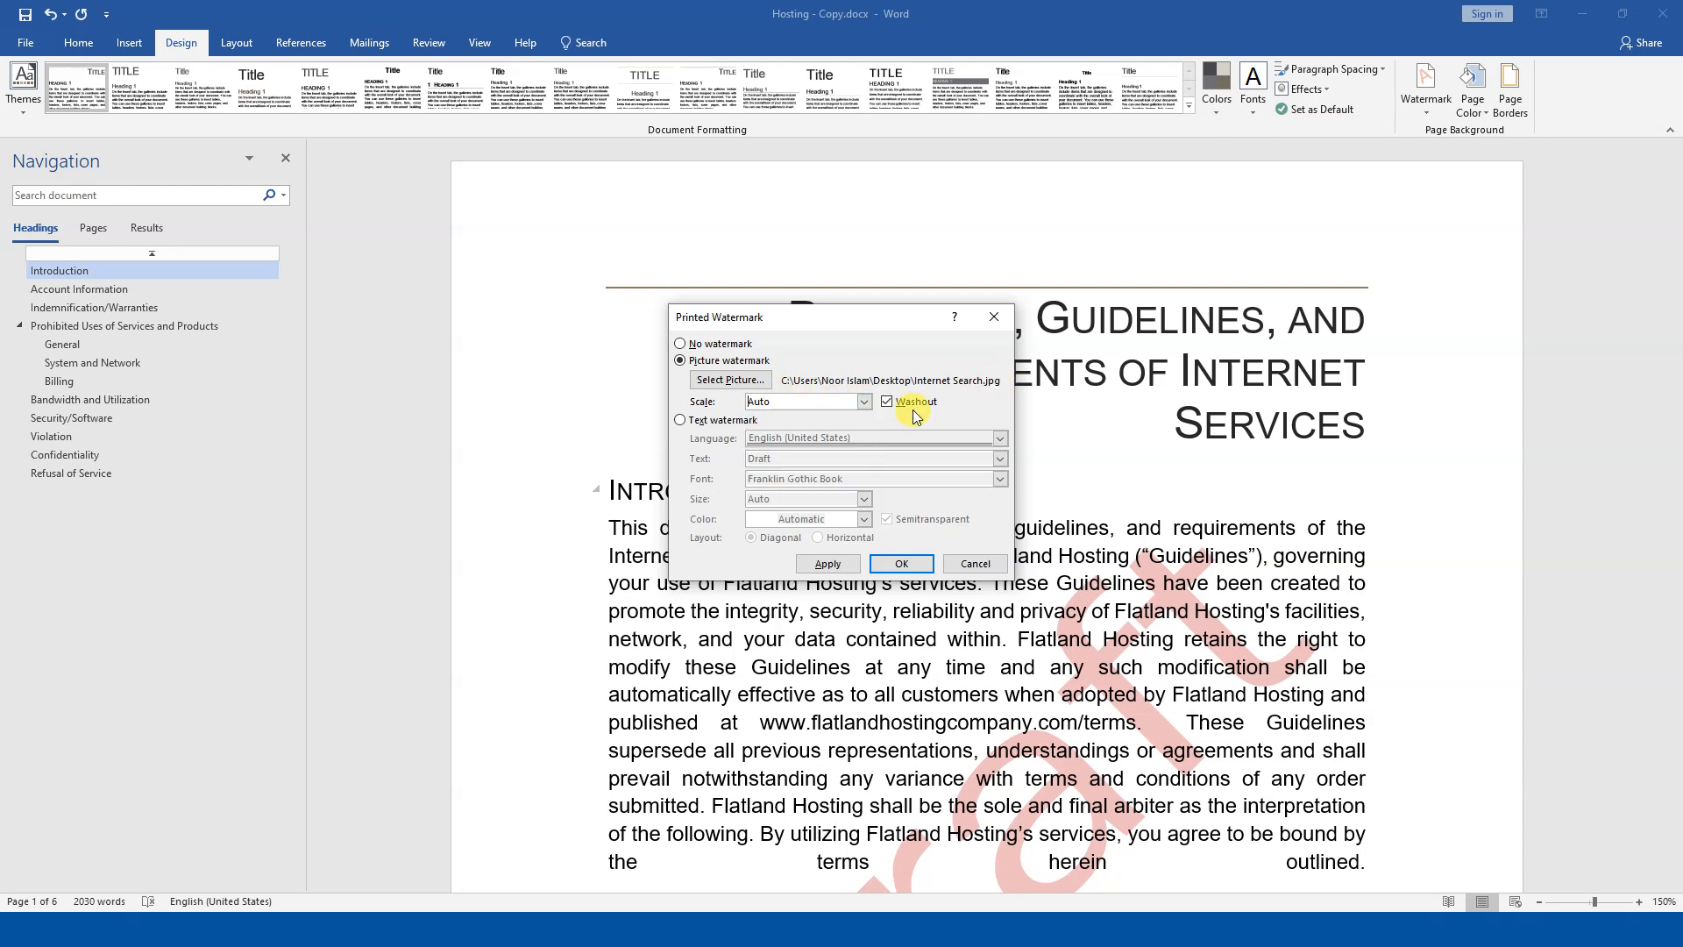
left_click(903, 405)
left_click(897, 565)
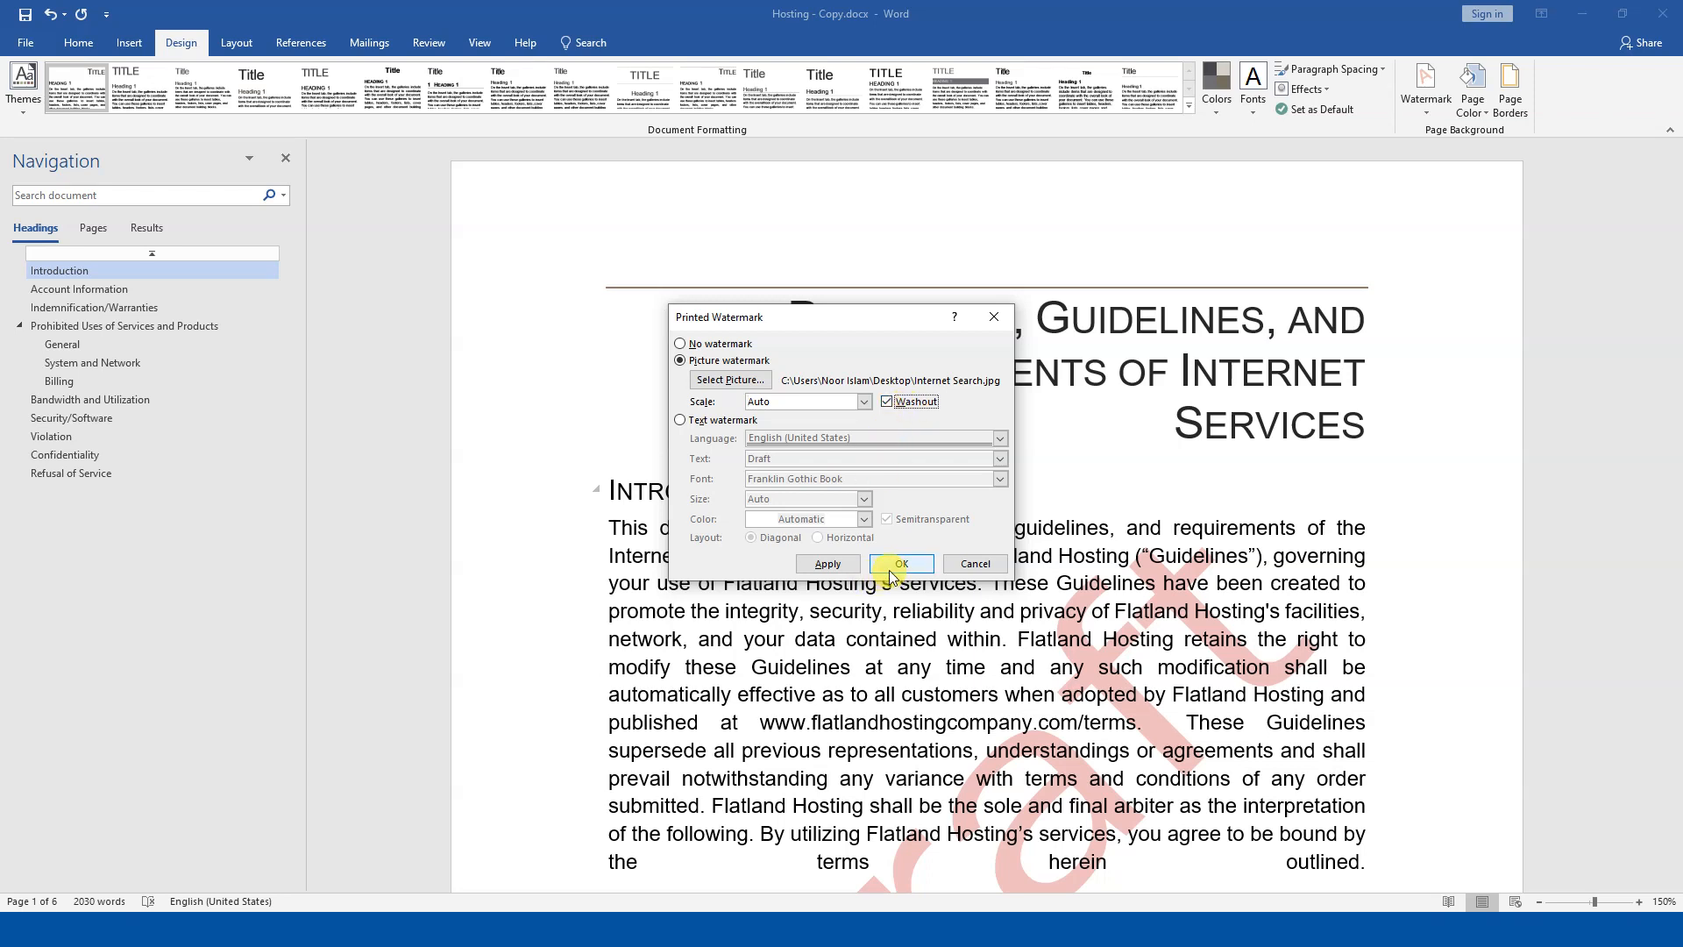
left_click(827, 564)
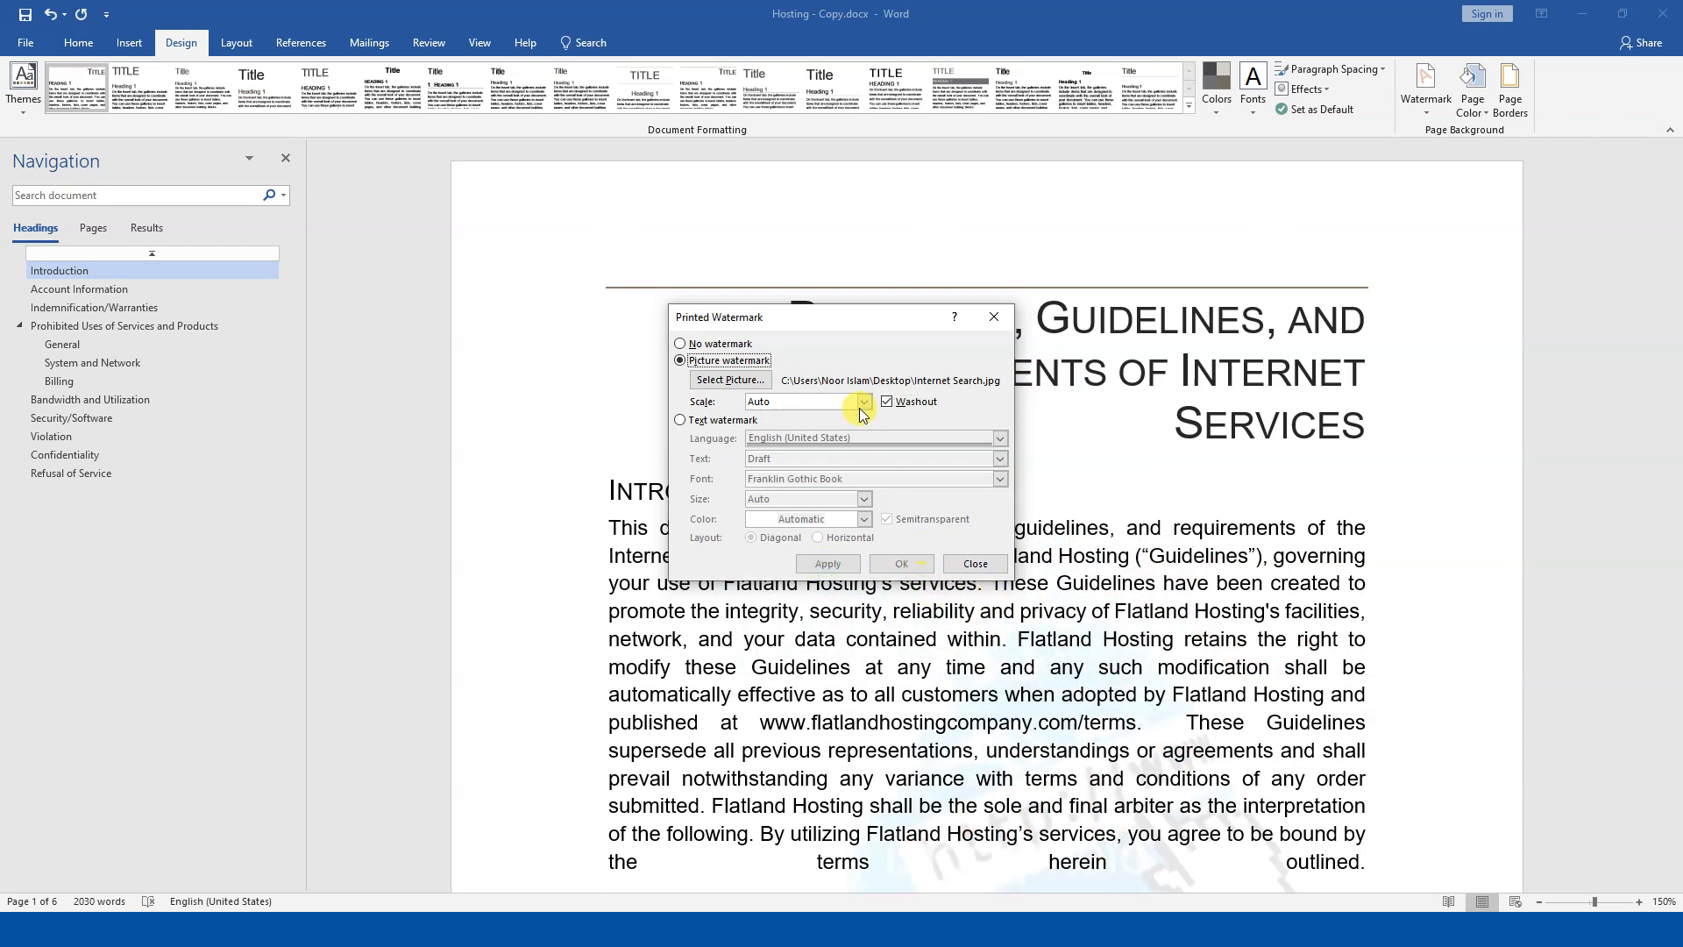
left_click_drag(815, 323, 1031, 202)
left_click(1183, 442)
scroll(1094, 526, "down", 15)
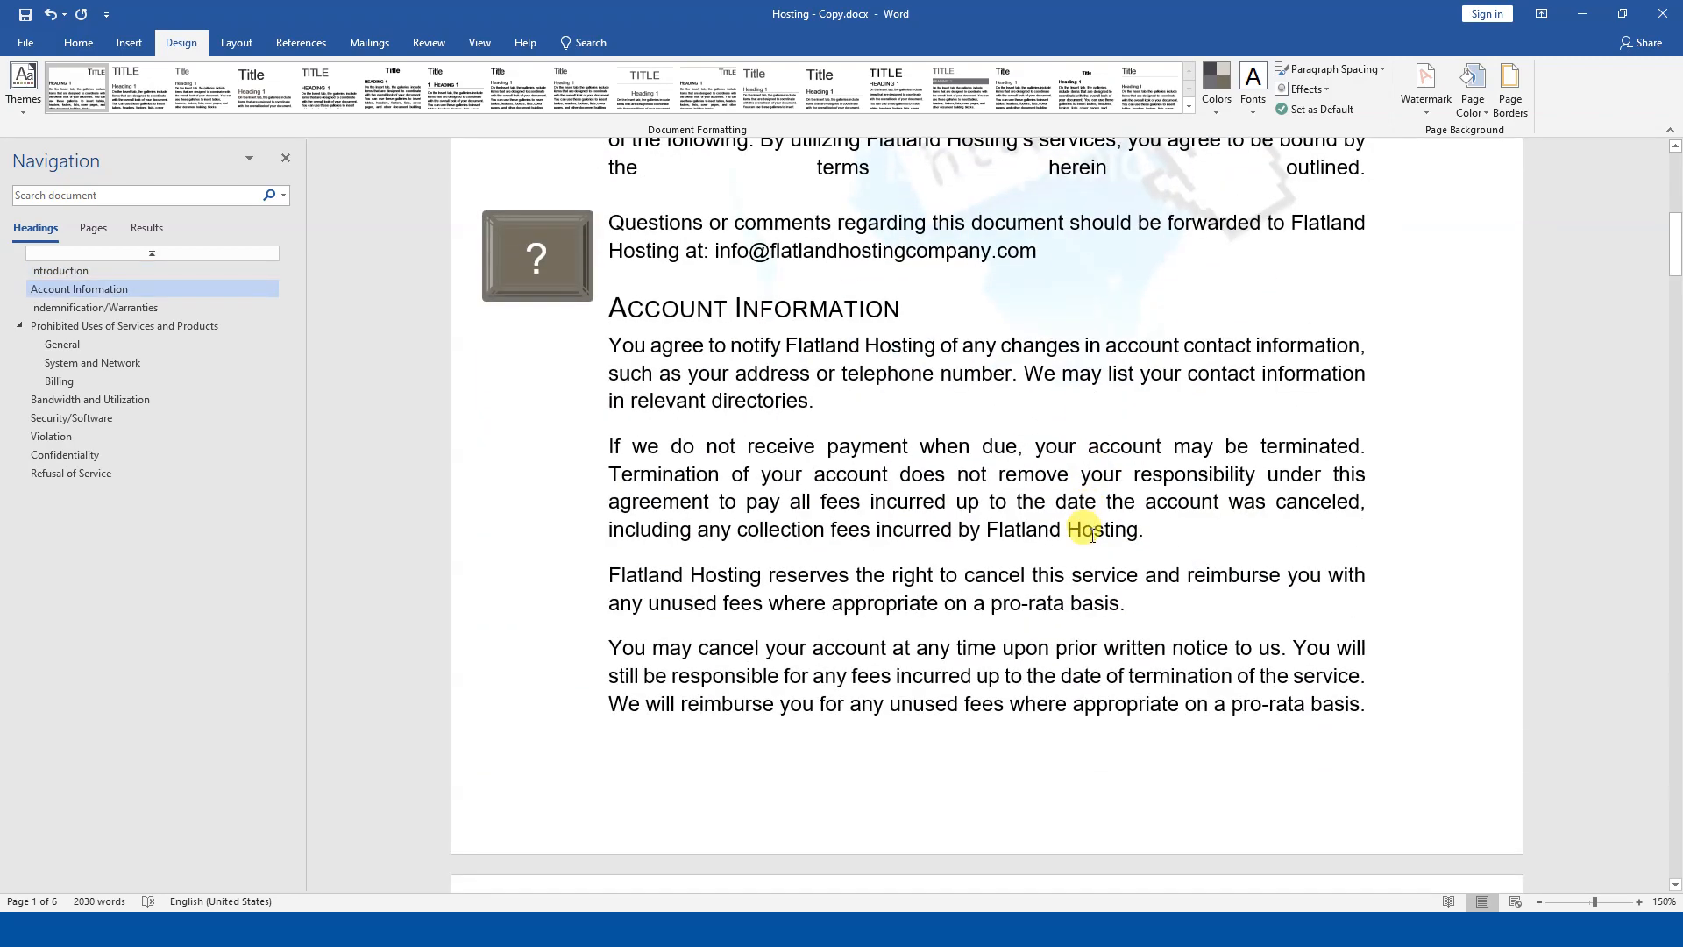
scroll(1093, 526, "down", 5)
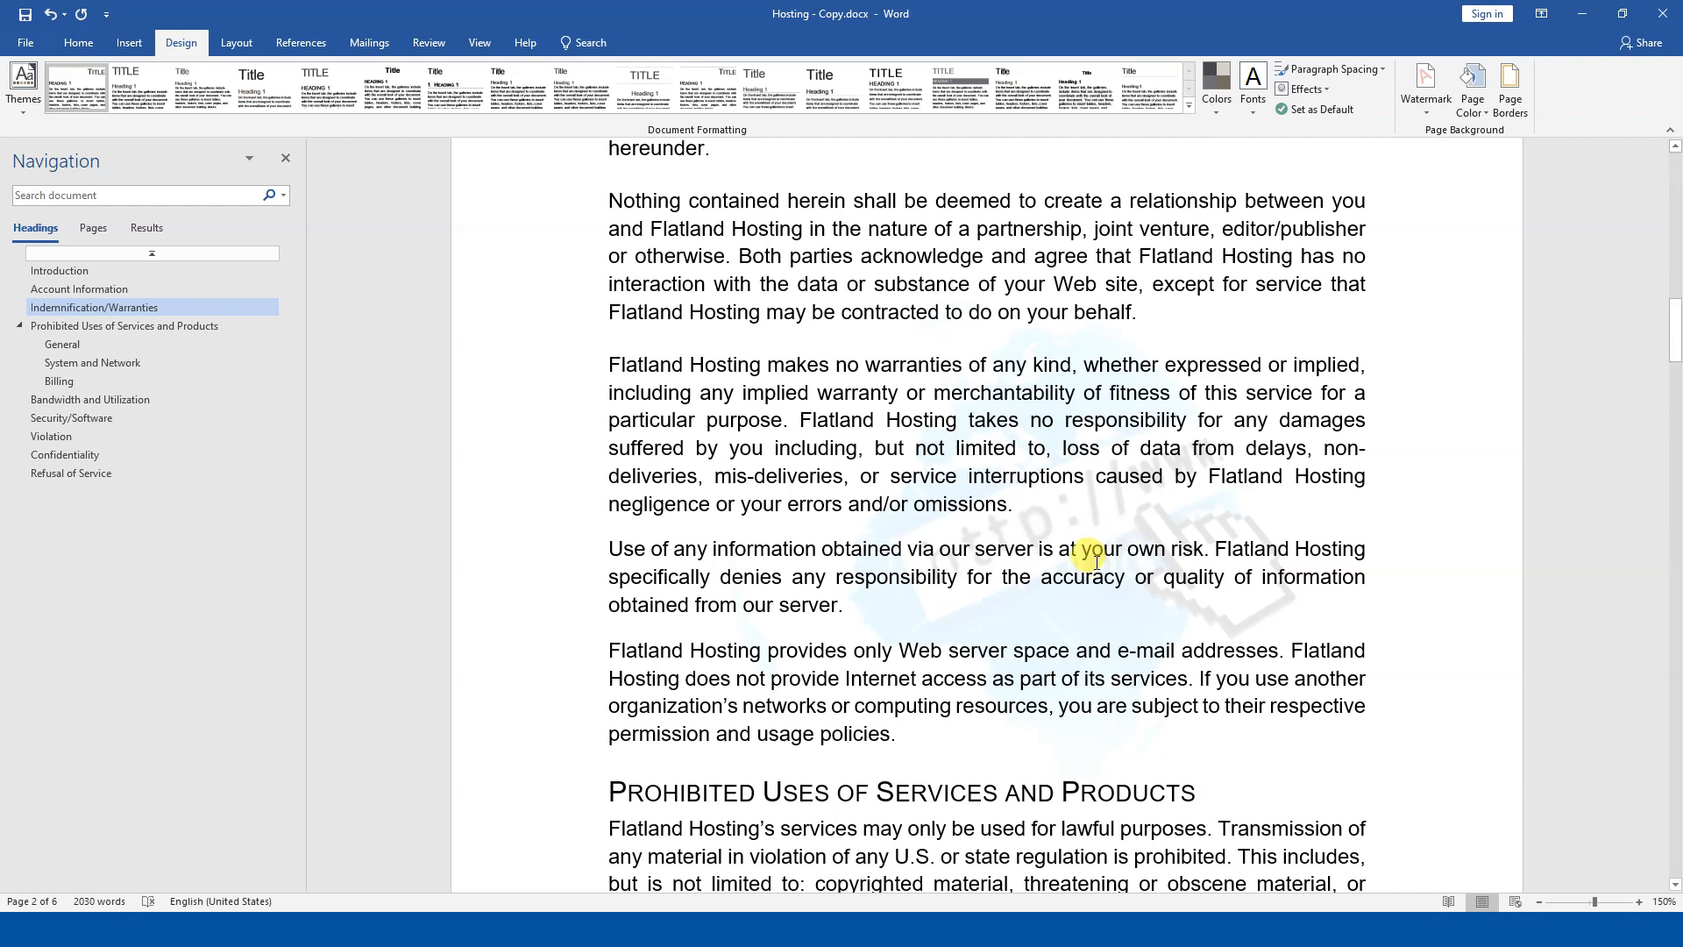
scroll(1111, 507, "up", 15)
scroll(1133, 491, "up", 5)
Set the picture watermark's scale to 500% in the custom watermark settings and check the enlarged picture across the pages.
left_click(1438, 103)
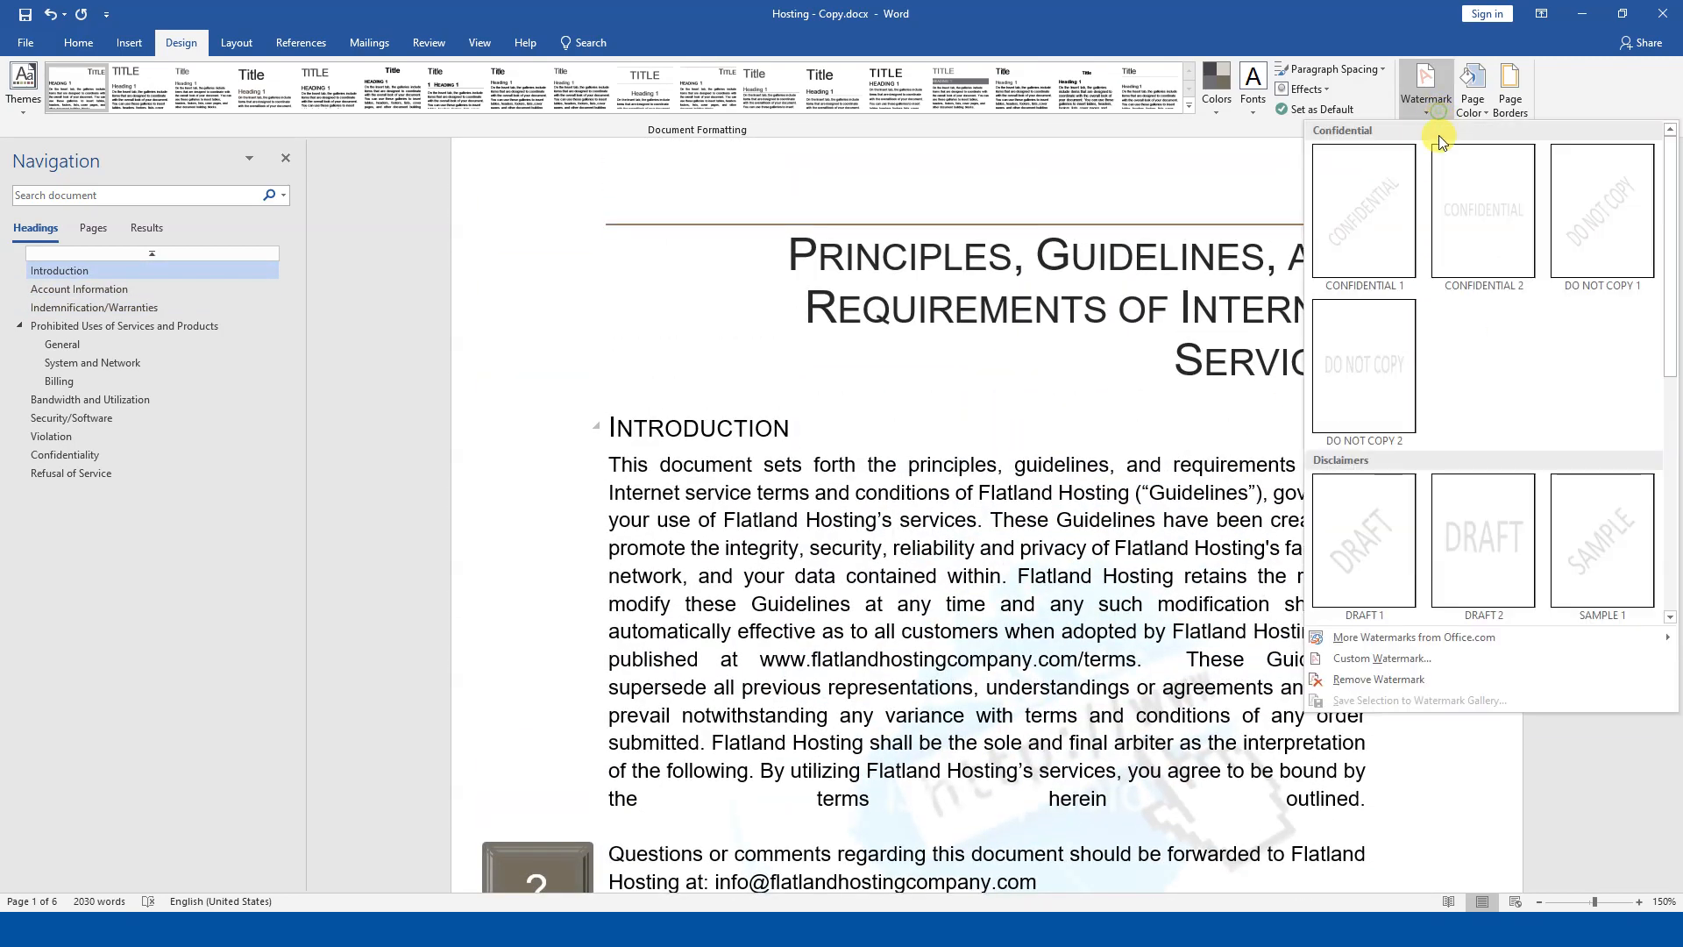
left_click(1406, 659)
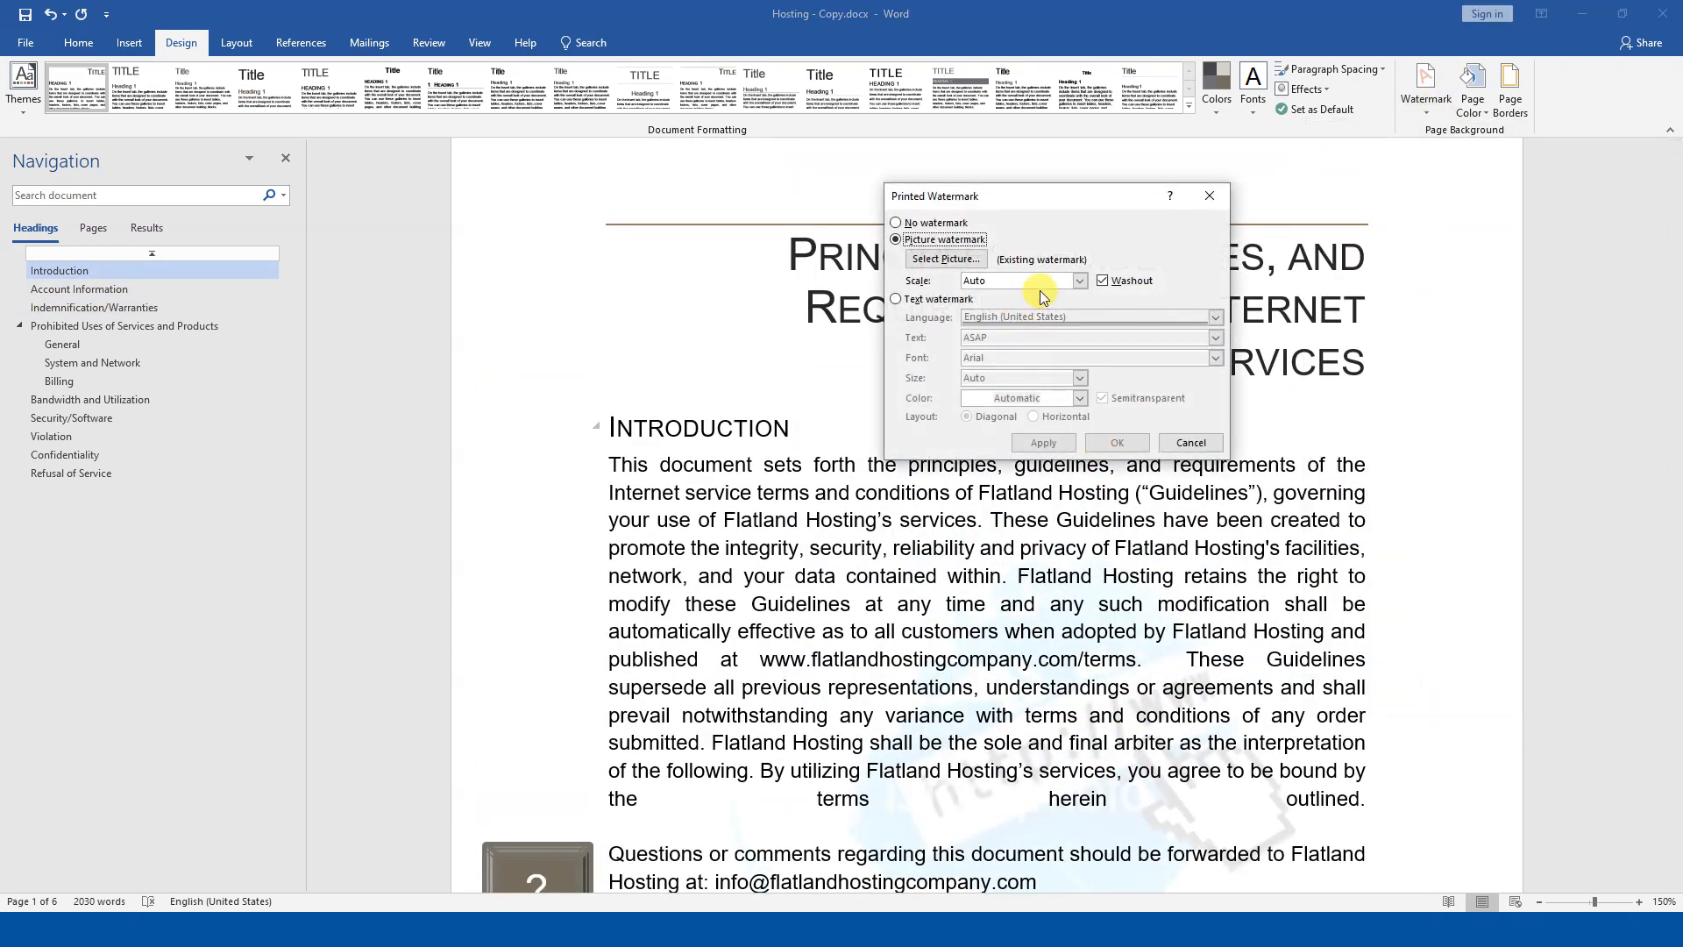
left_click(1080, 280)
left_click(1055, 303)
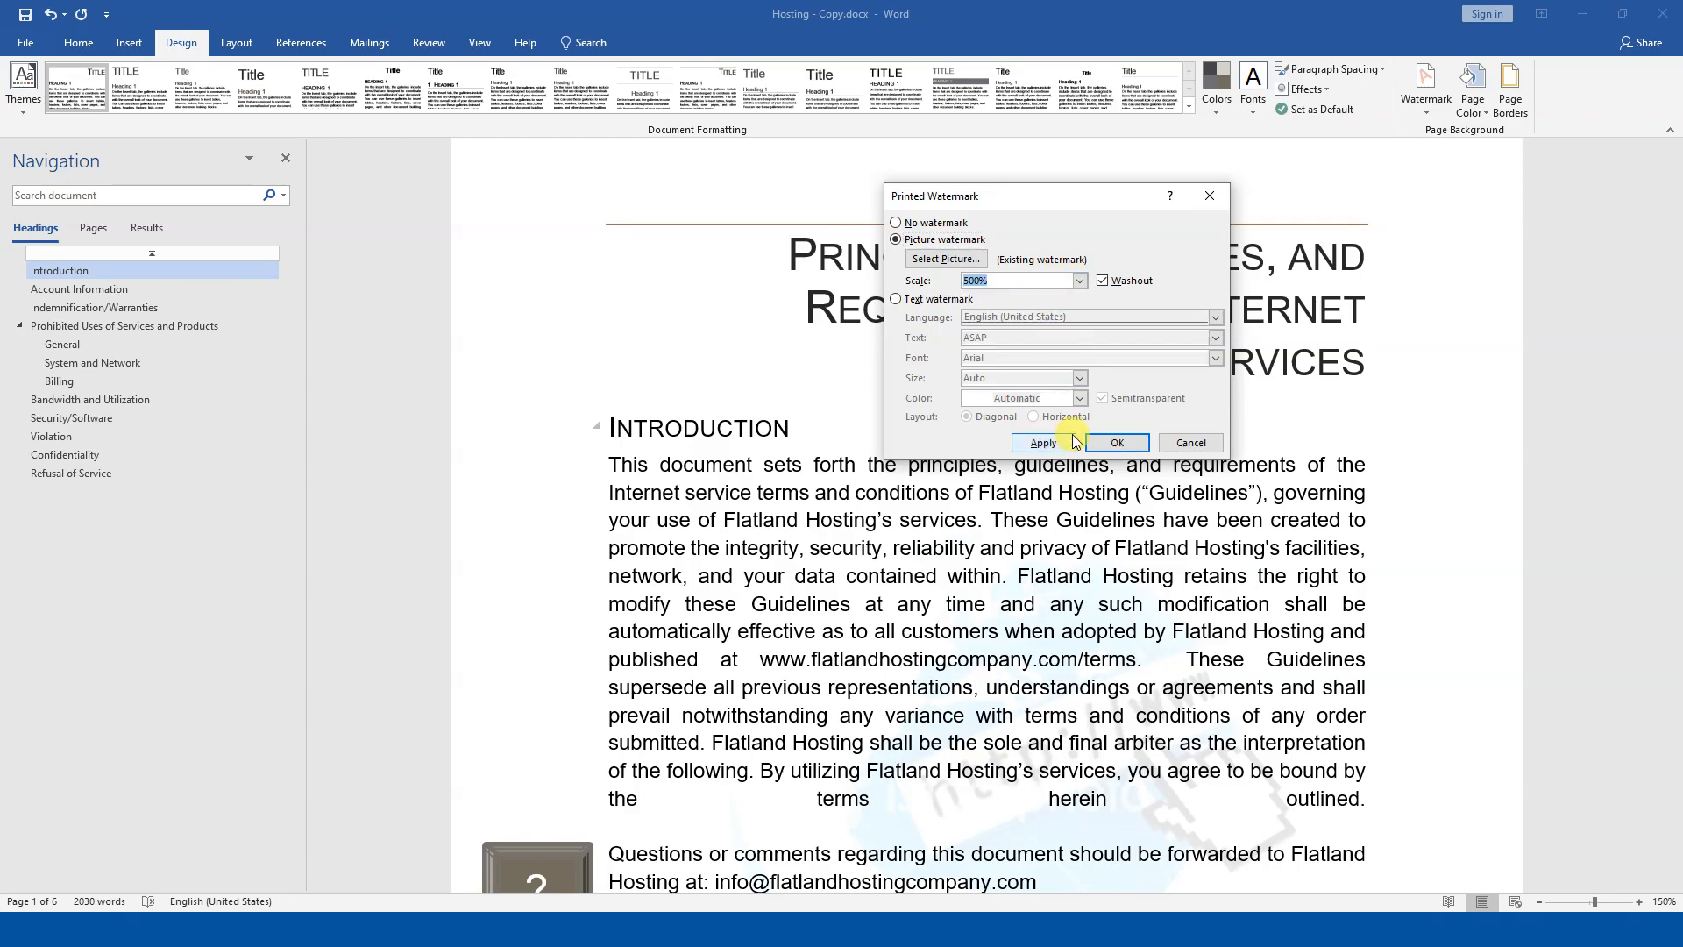
left_click(1116, 442)
scroll(1104, 456, "down", 8)
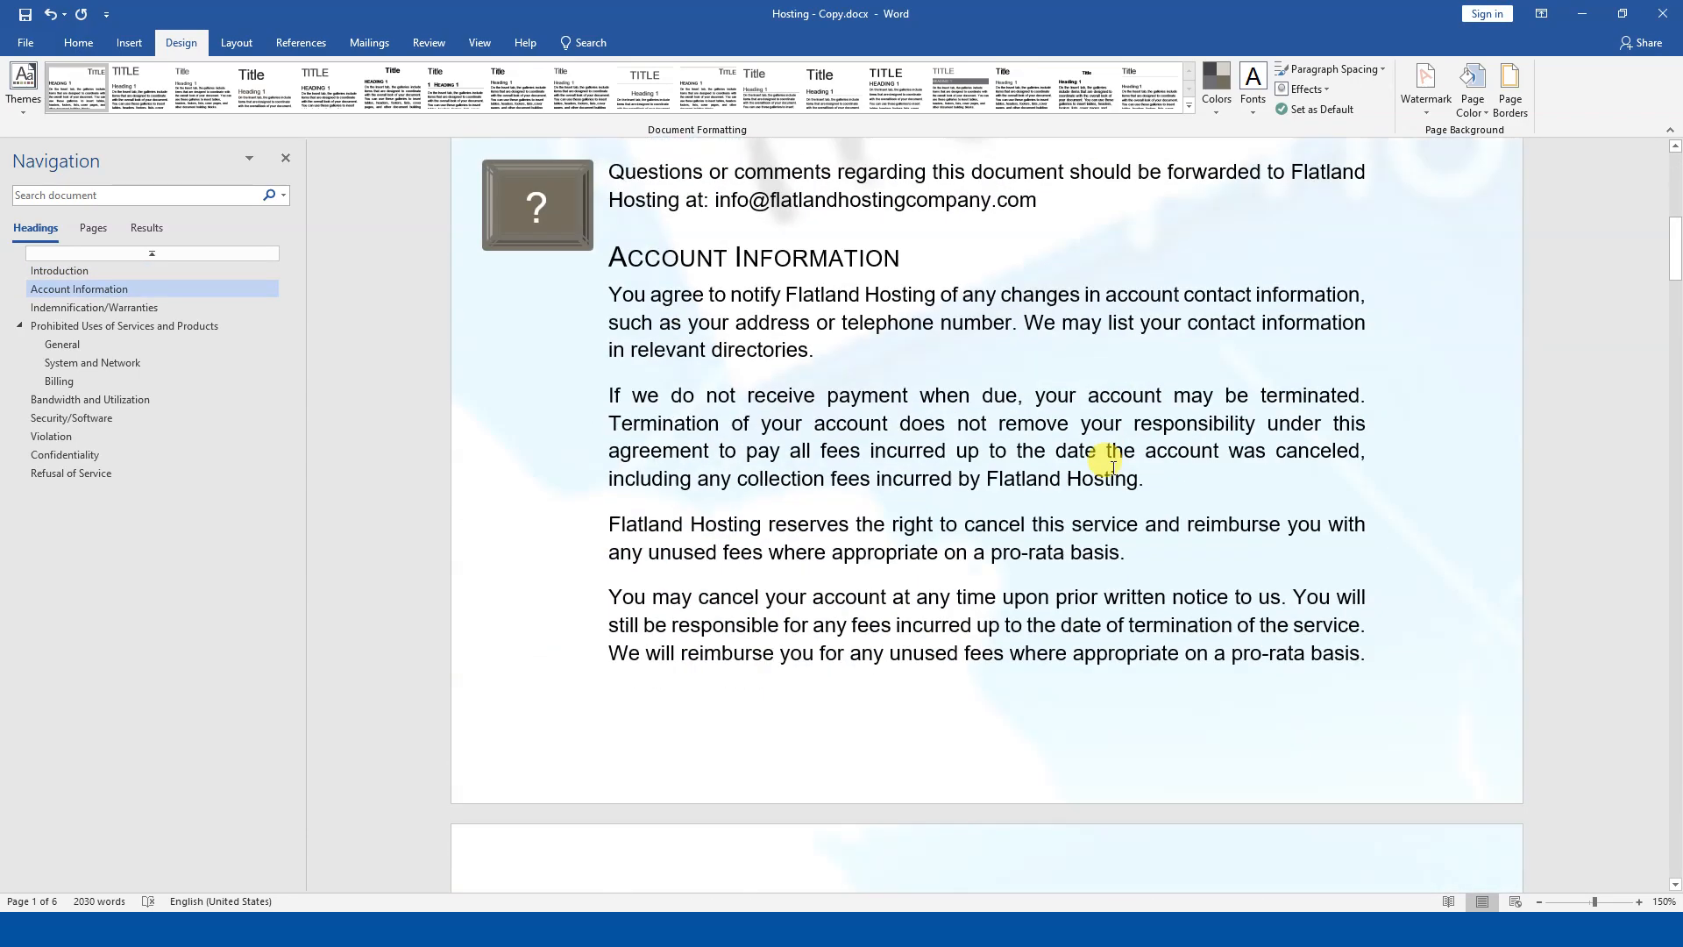
scroll(1113, 464, "down", 15)
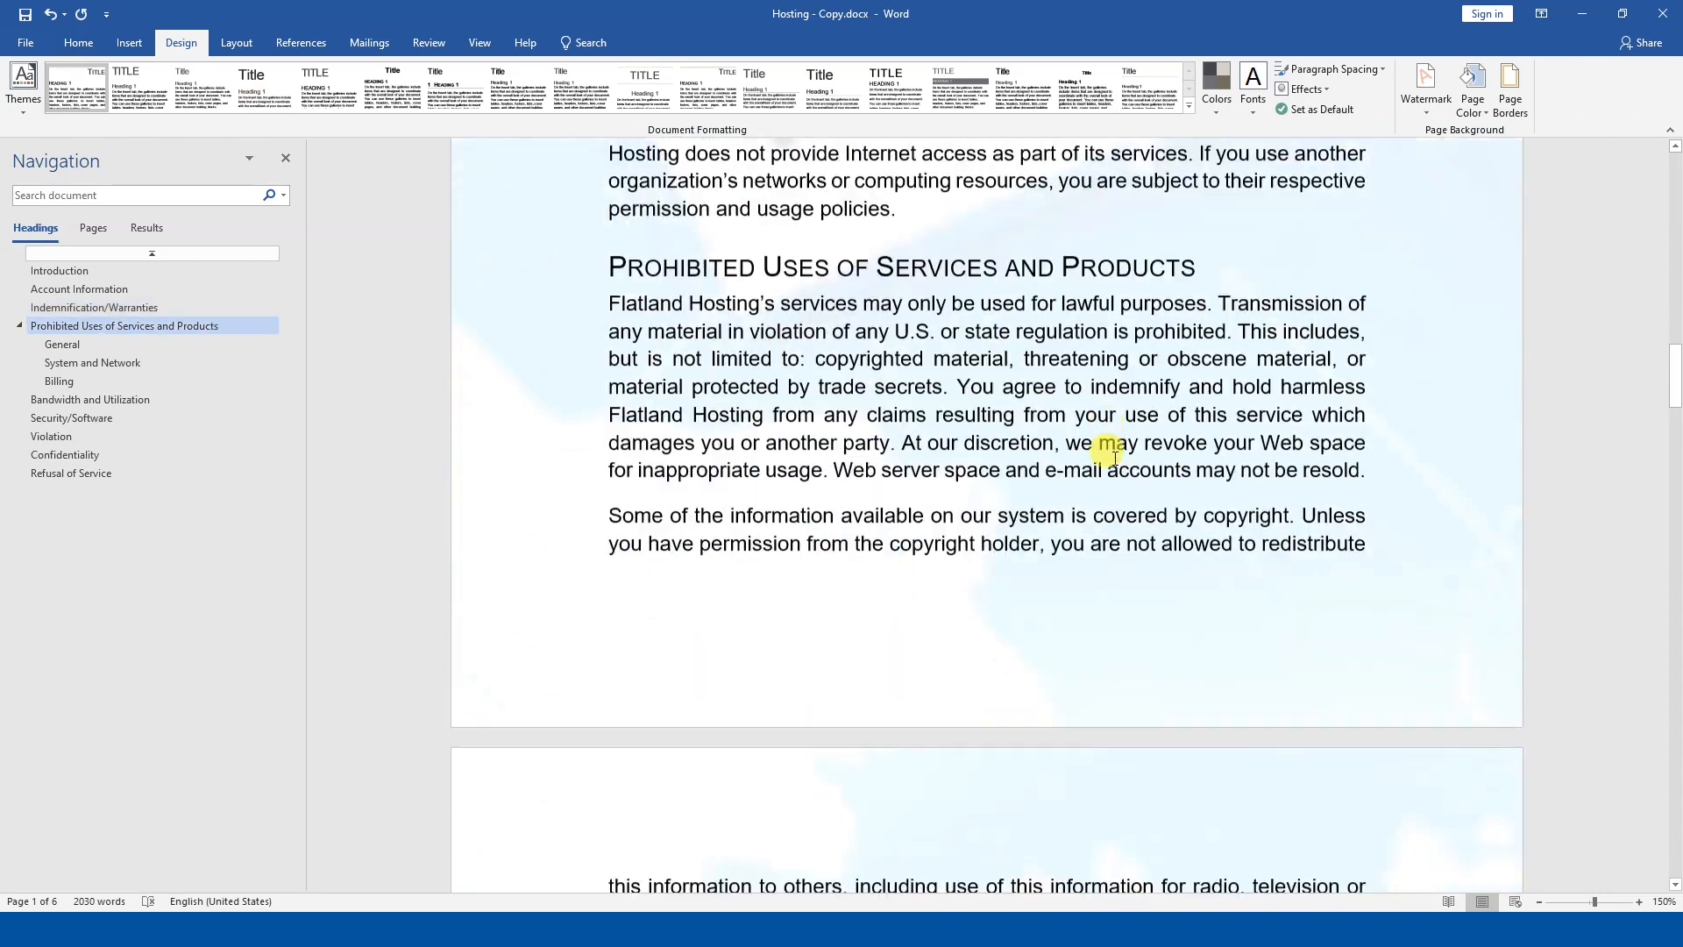
left_click_drag(1674, 373, 1674, 167)
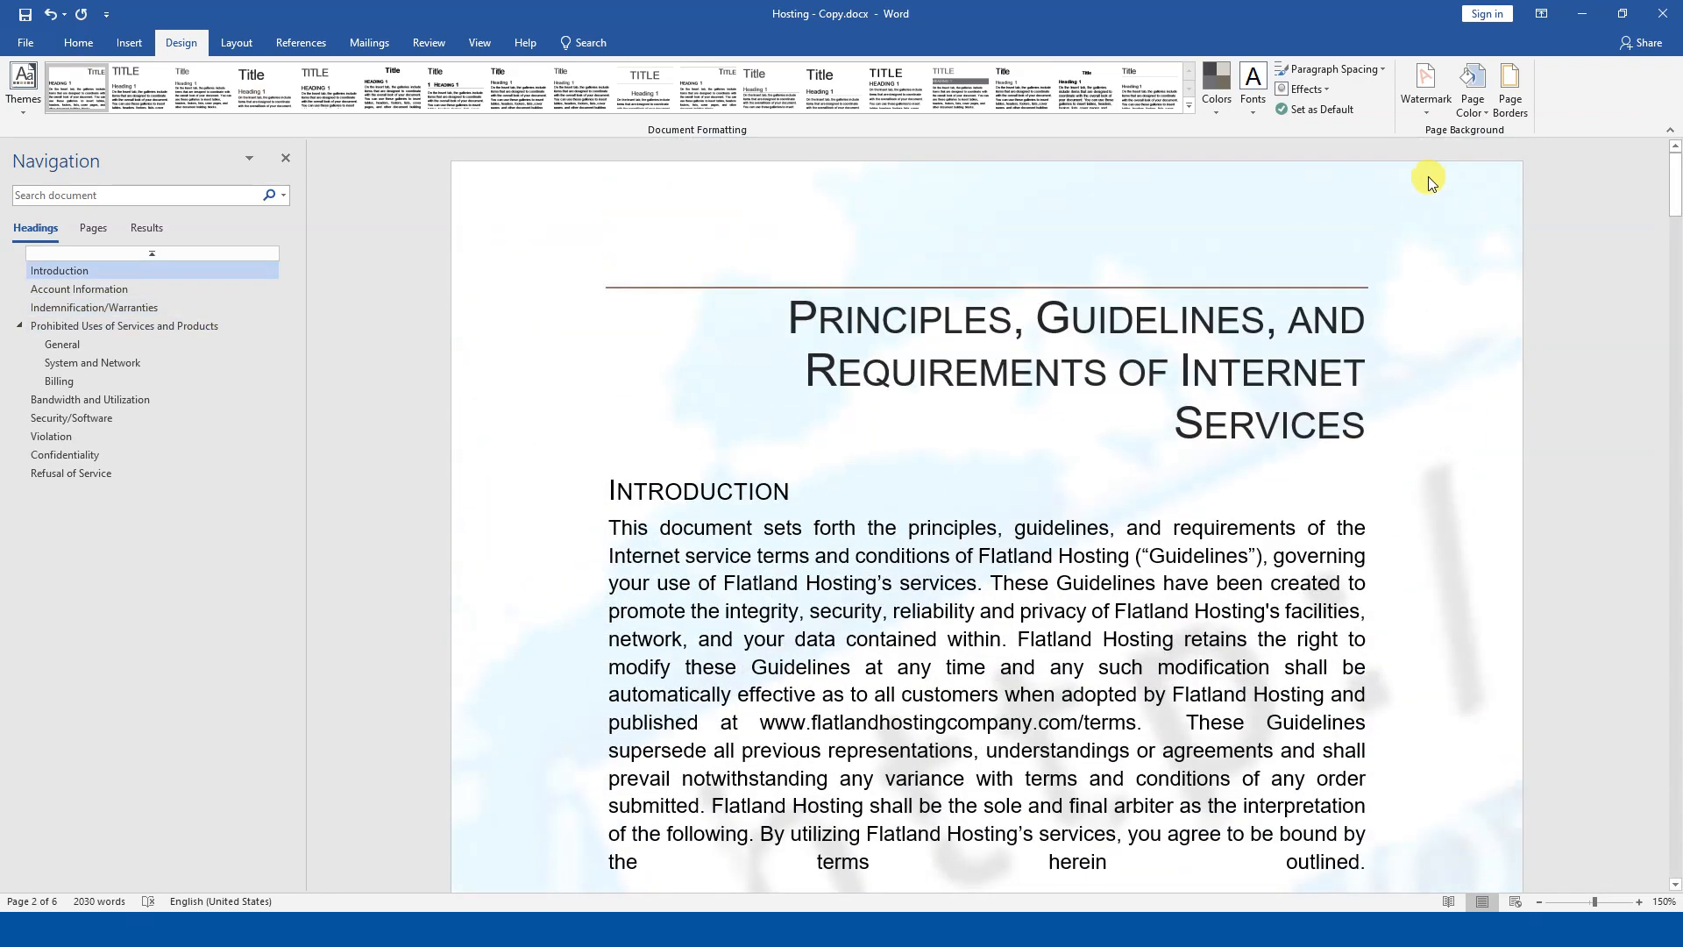
Reopen the custom watermark settings and set the picture watermark's scale back to Auto.
left_click(1426, 92)
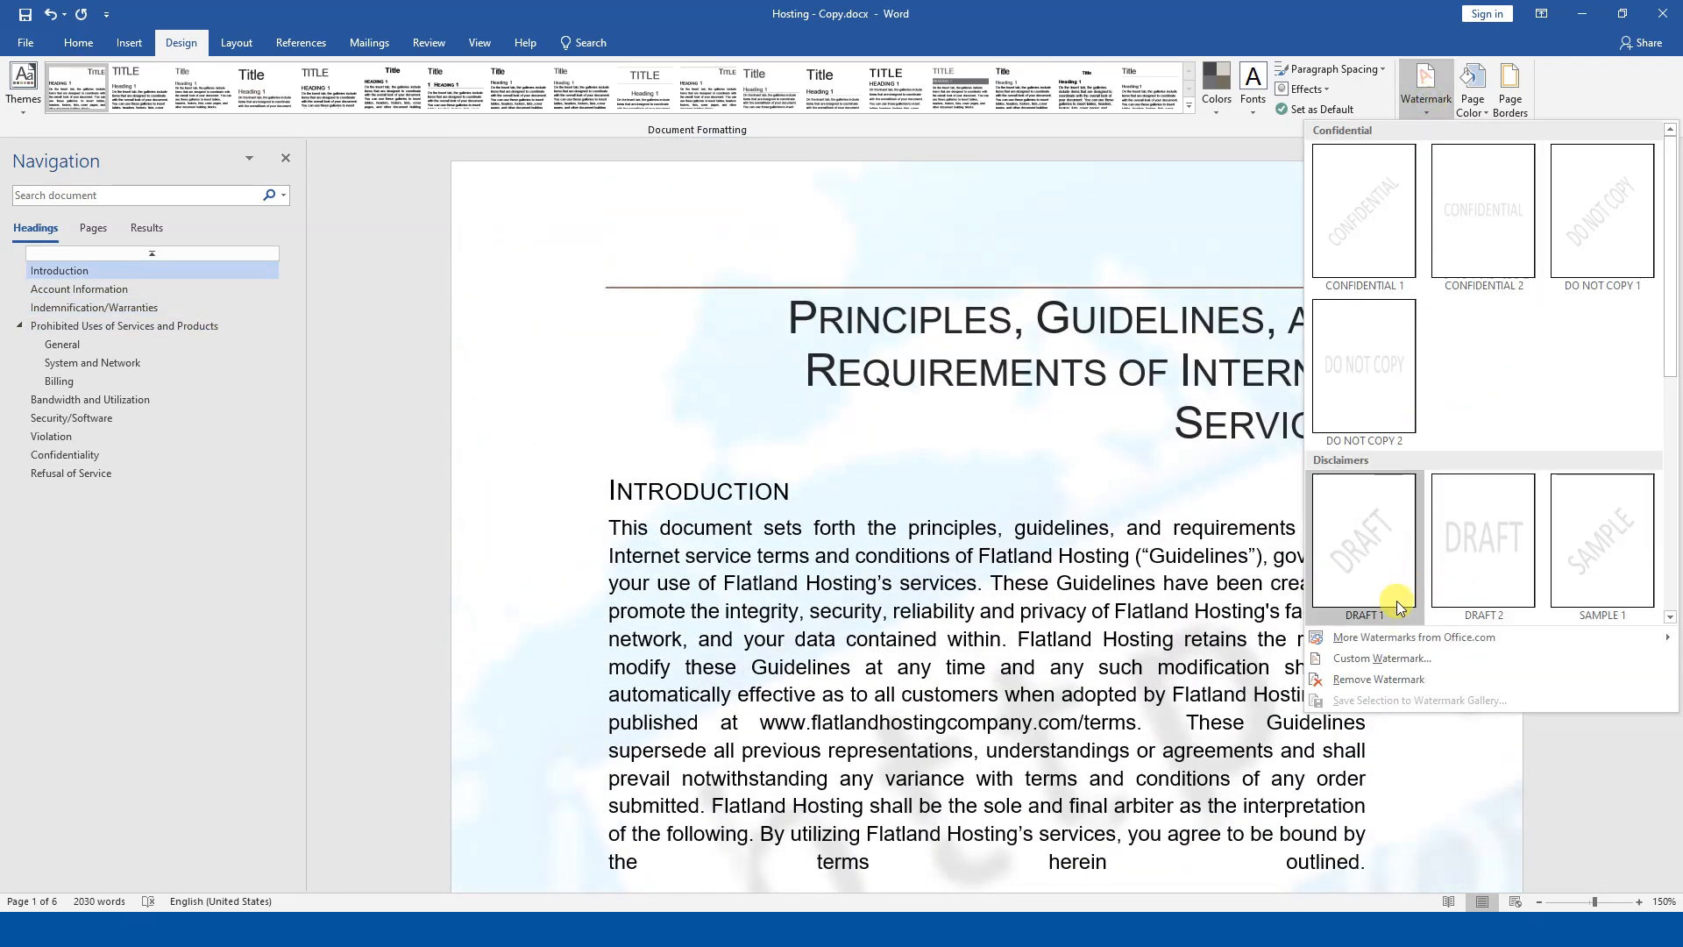
left_click(1385, 657)
left_click(1081, 282)
left_click(1043, 293)
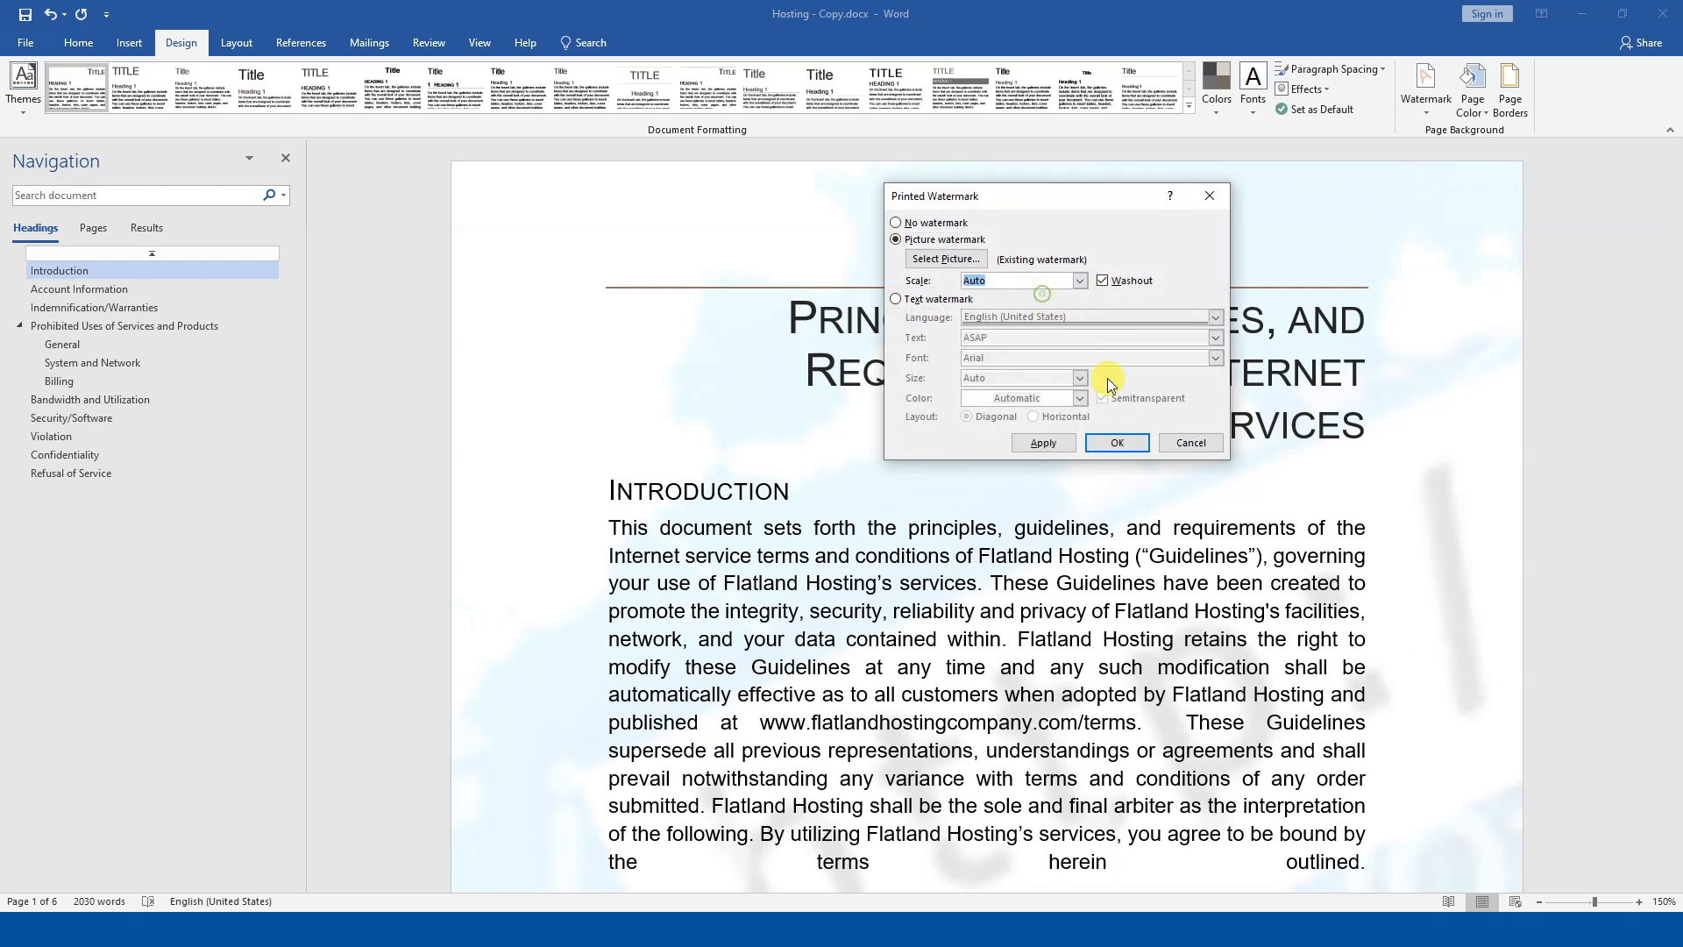
left_click(1111, 447)
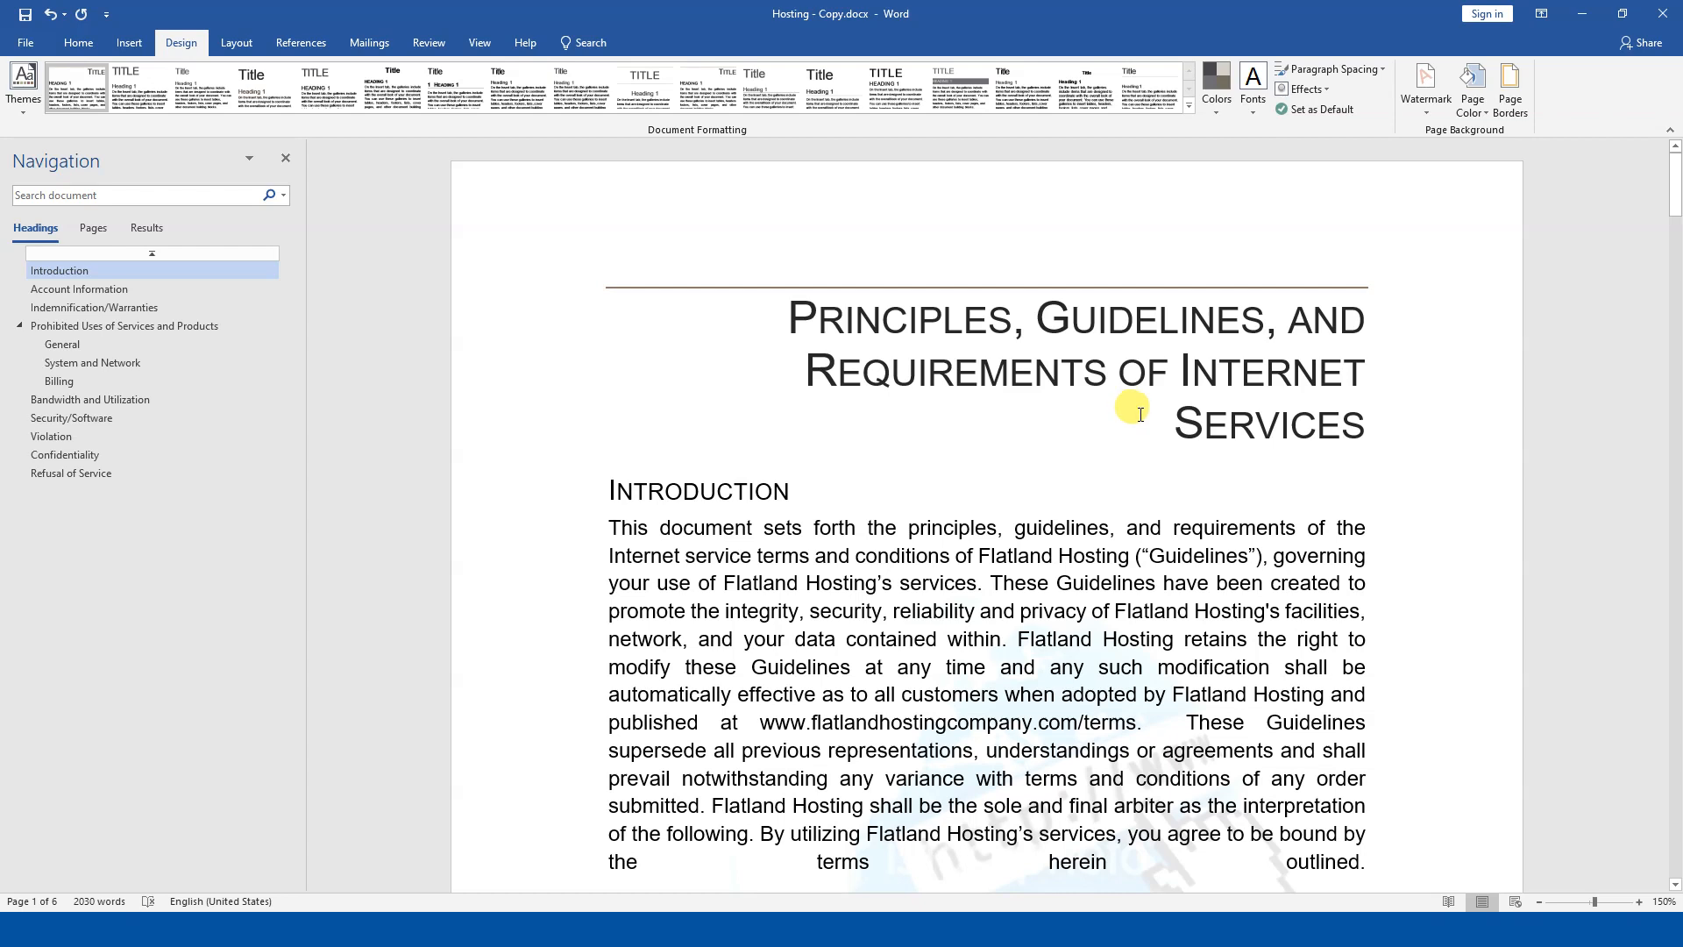
key("alt+Tab")
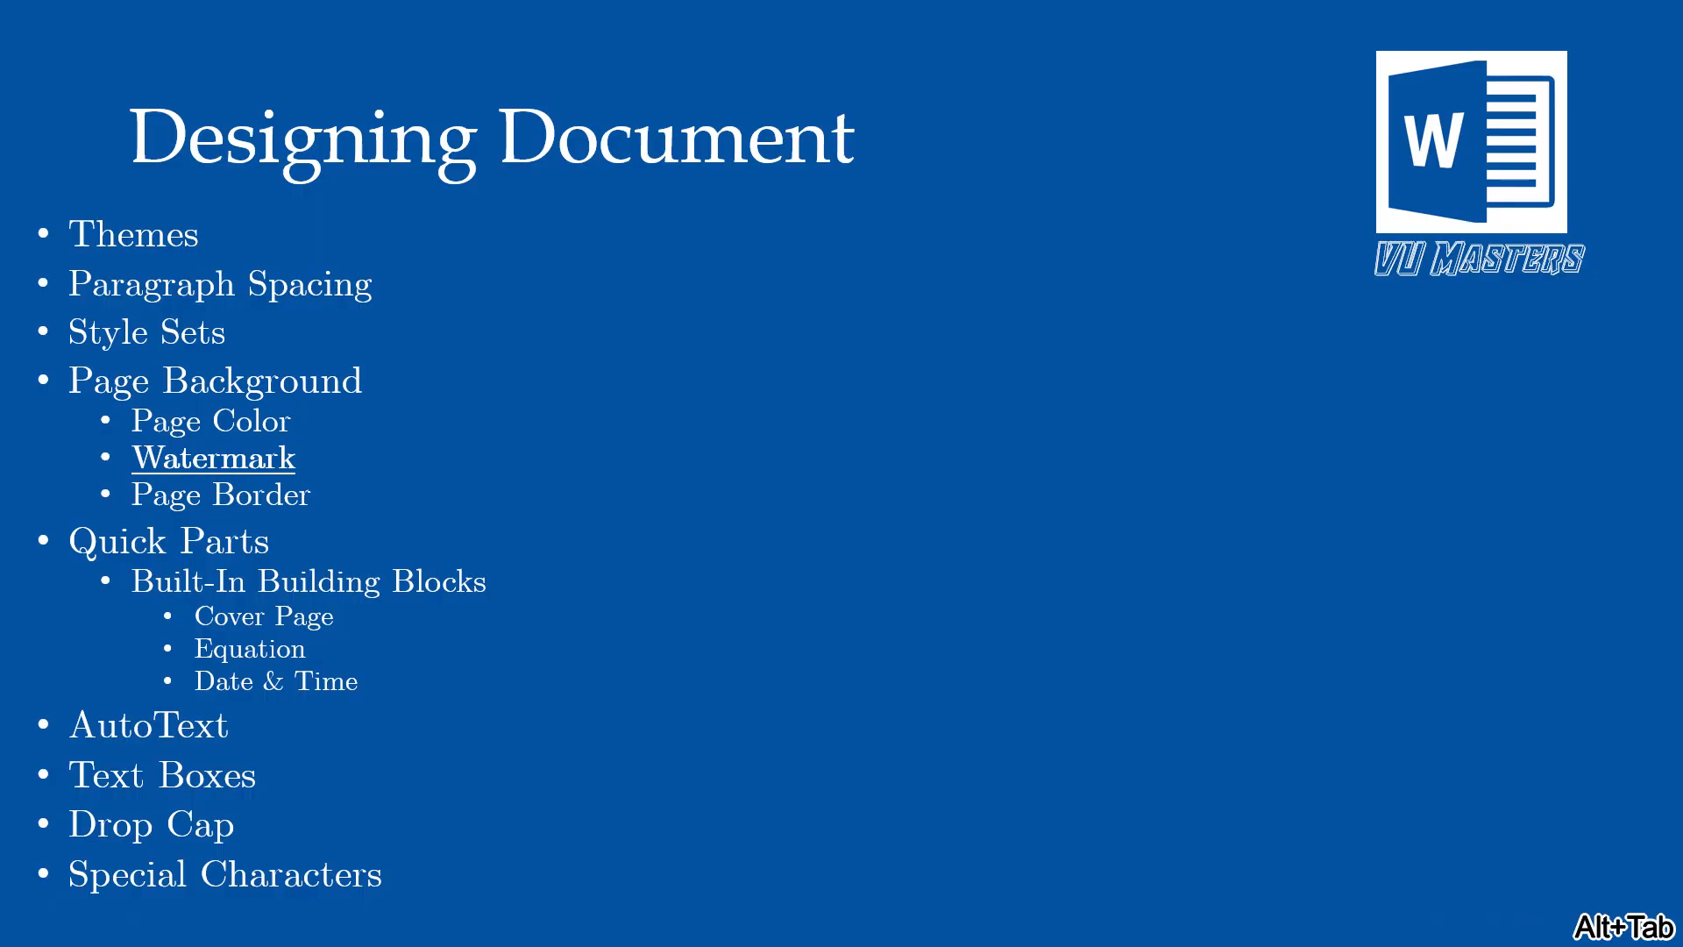
left_click(1157, 402)
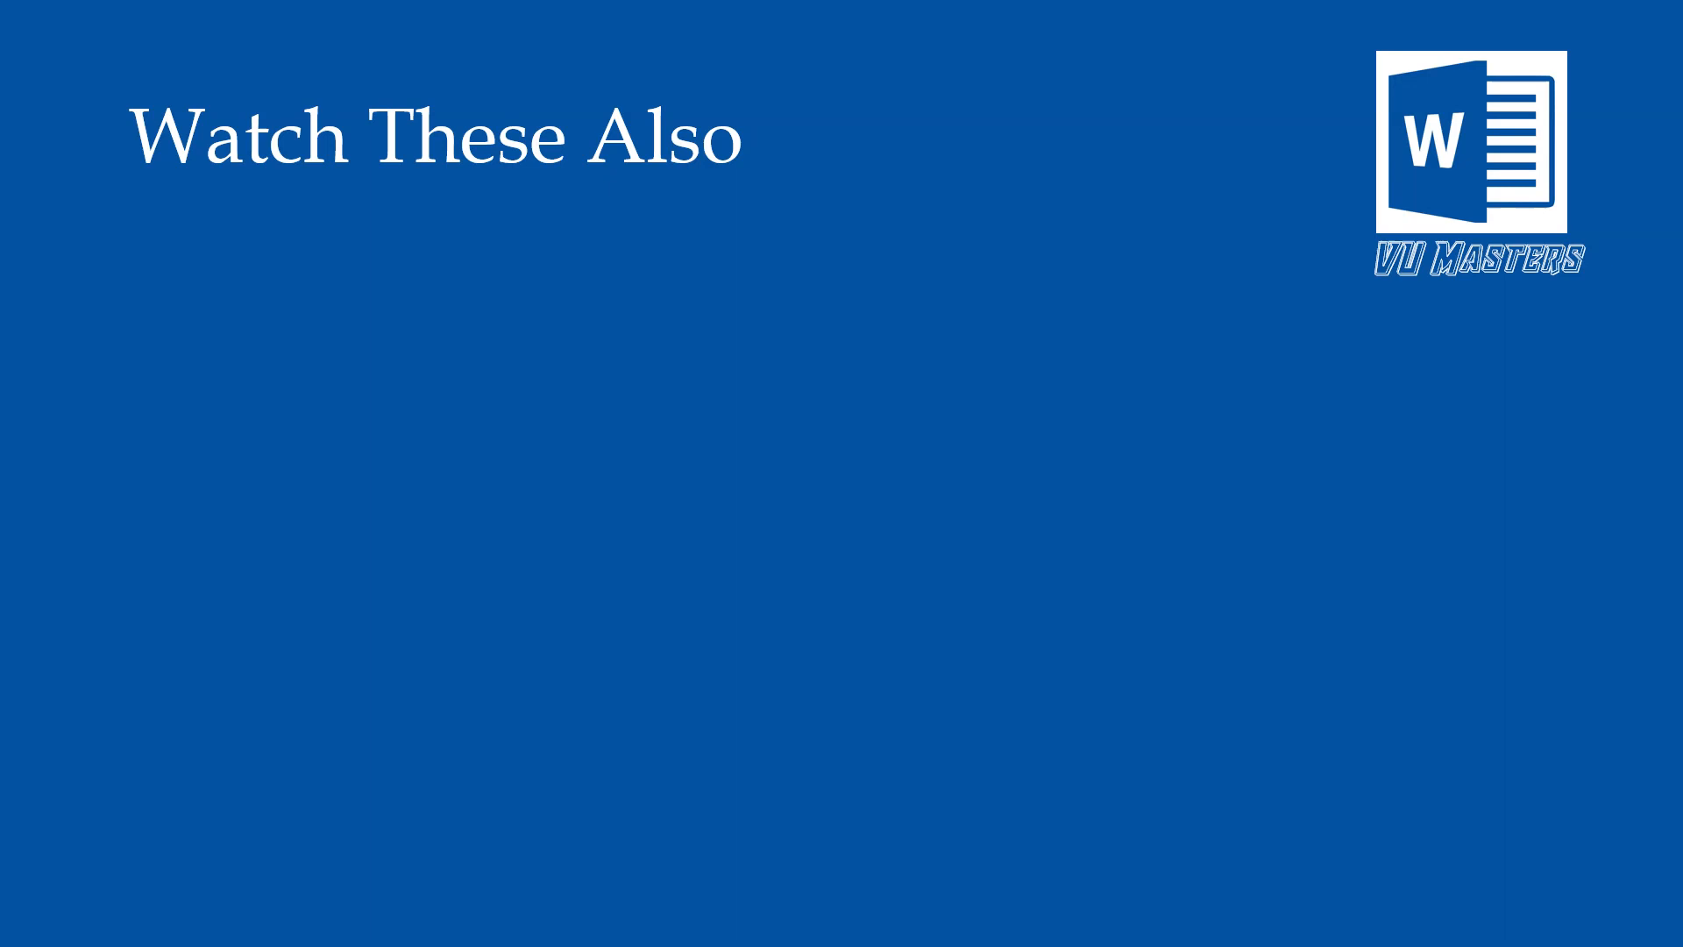
key("ctrl+shift+s")
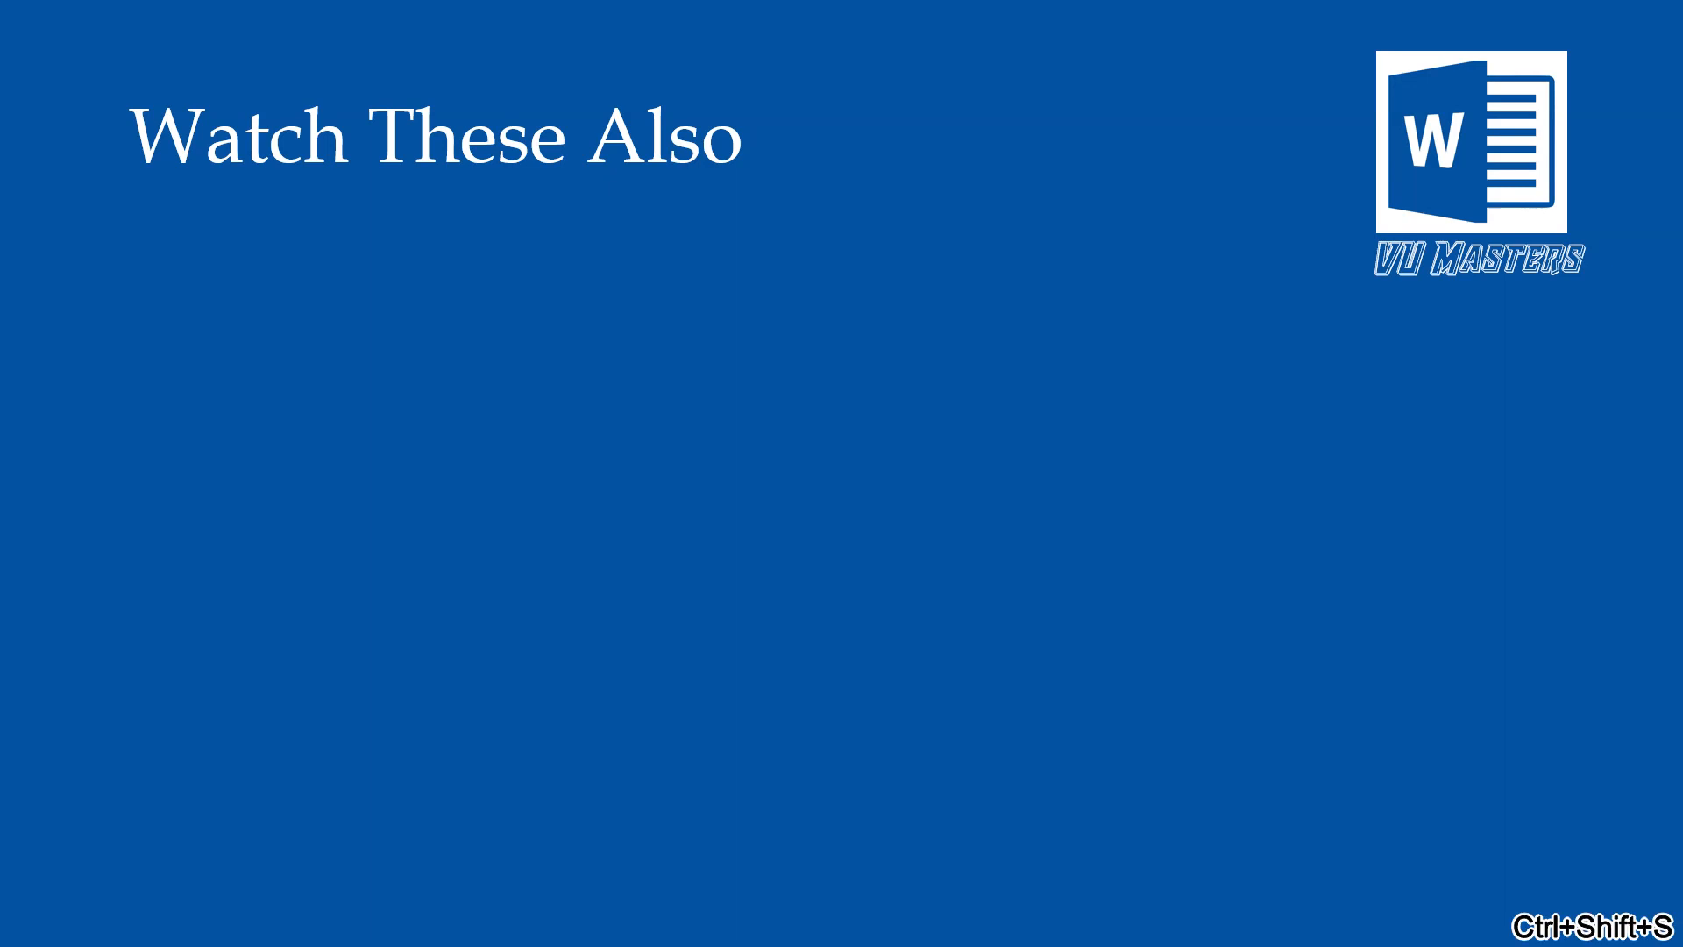